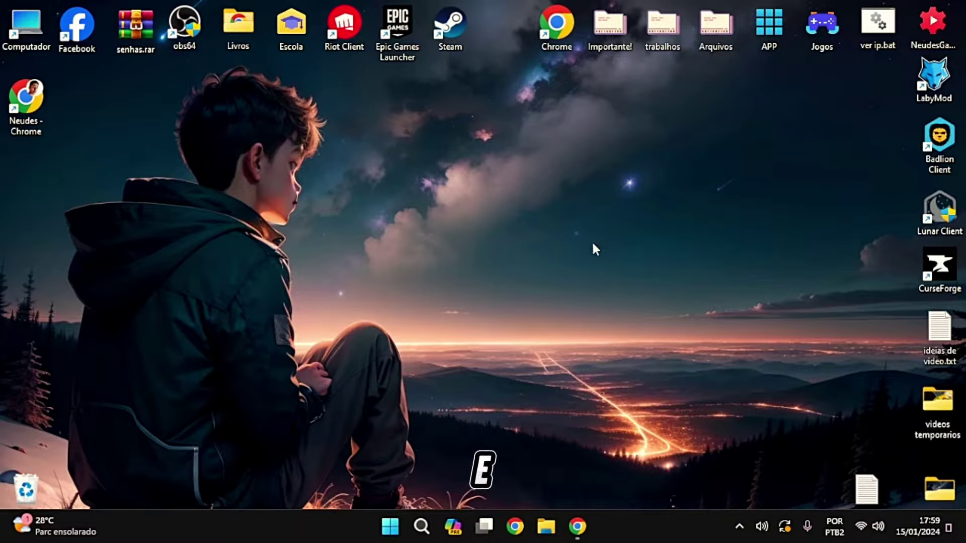
Step: Switch to Chrome and search Google for labymod
left_click(579, 528)
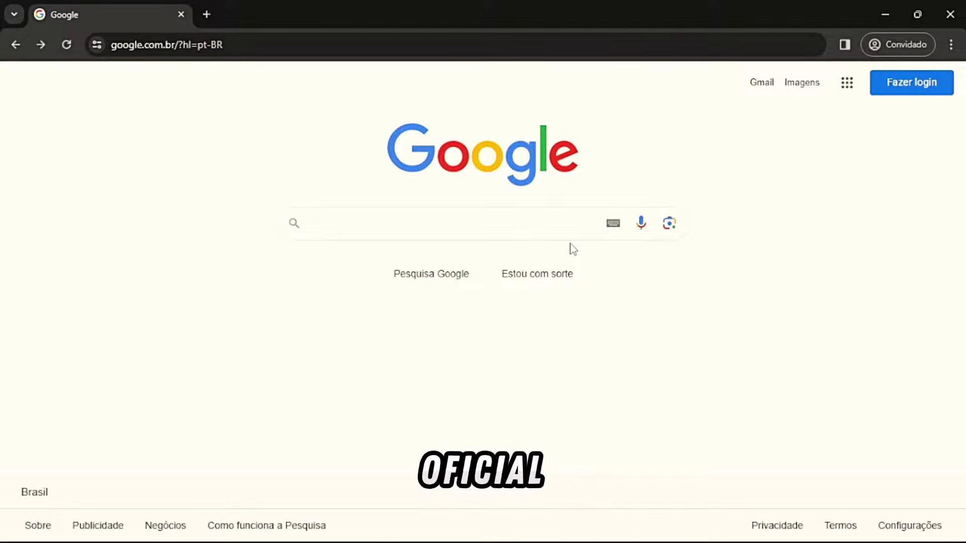
left_click(358, 222)
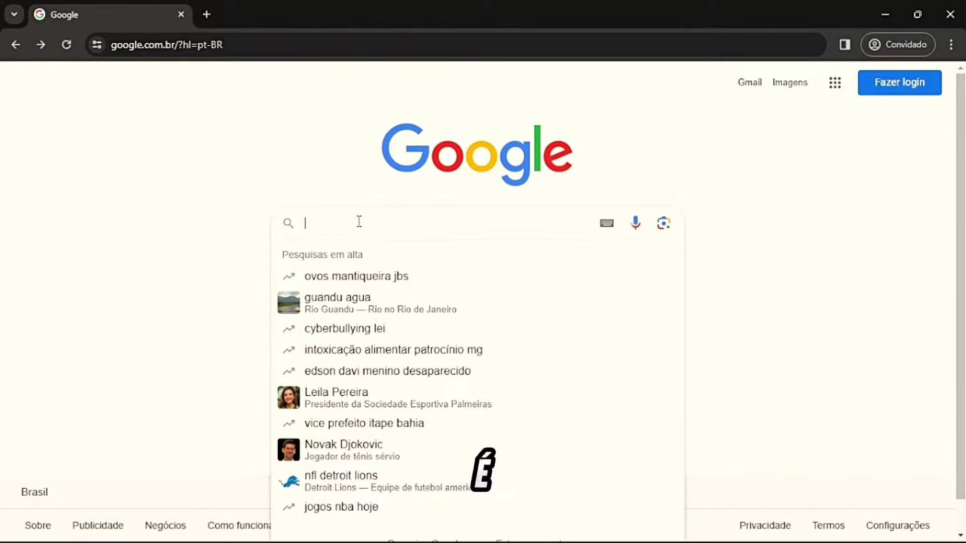
type("labymod")
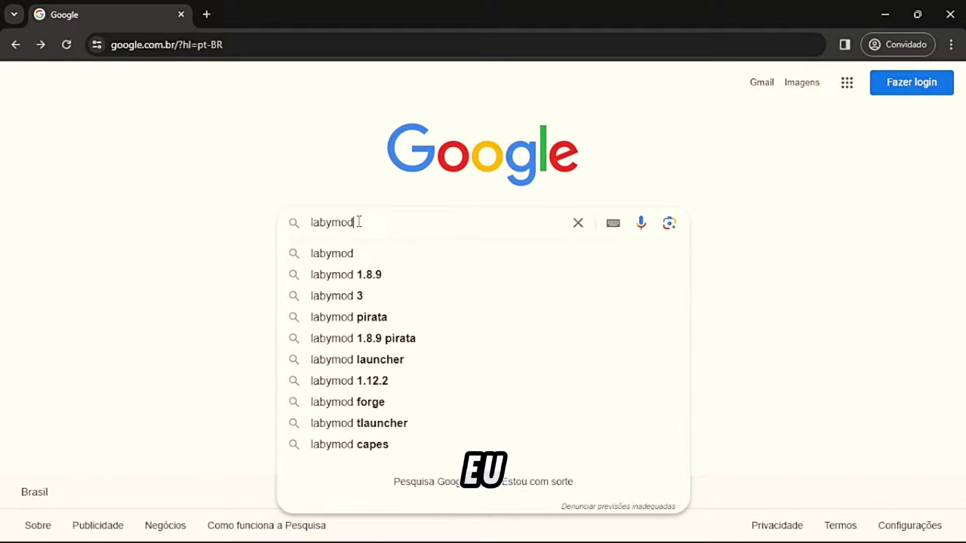
key("Return")
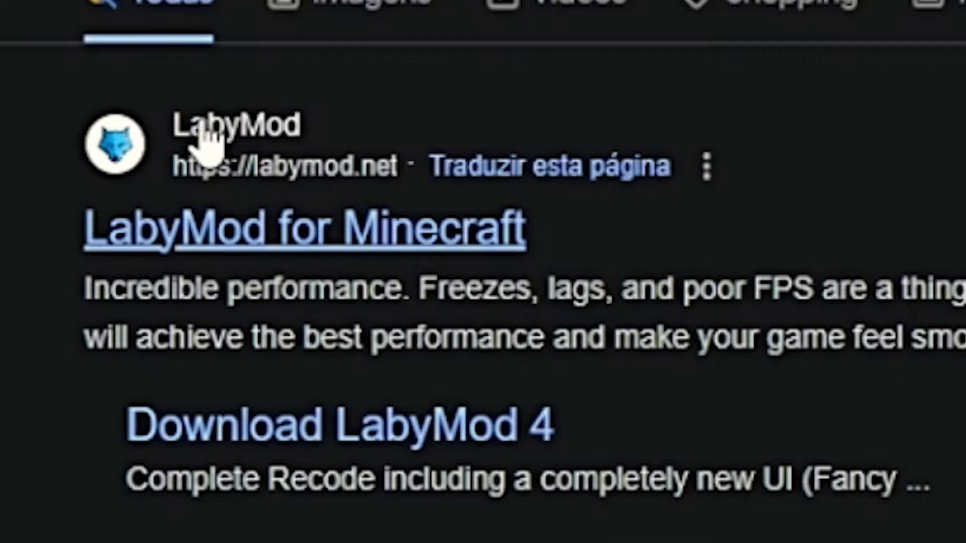
Step: Open the LabyMod for Minecraft site from the search results and translate its page into Portuguese
left_click(166, 231)
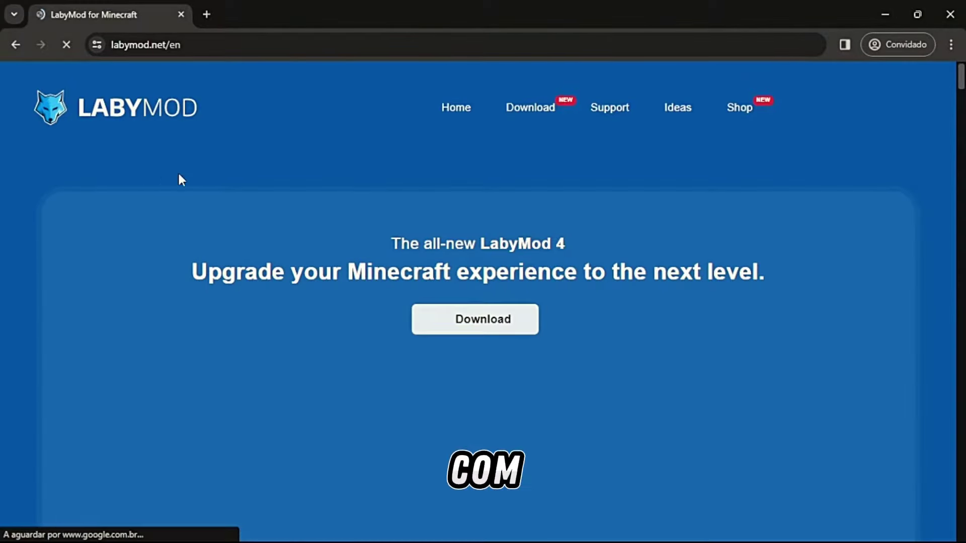
left_click(679, 72)
left_click(803, 73)
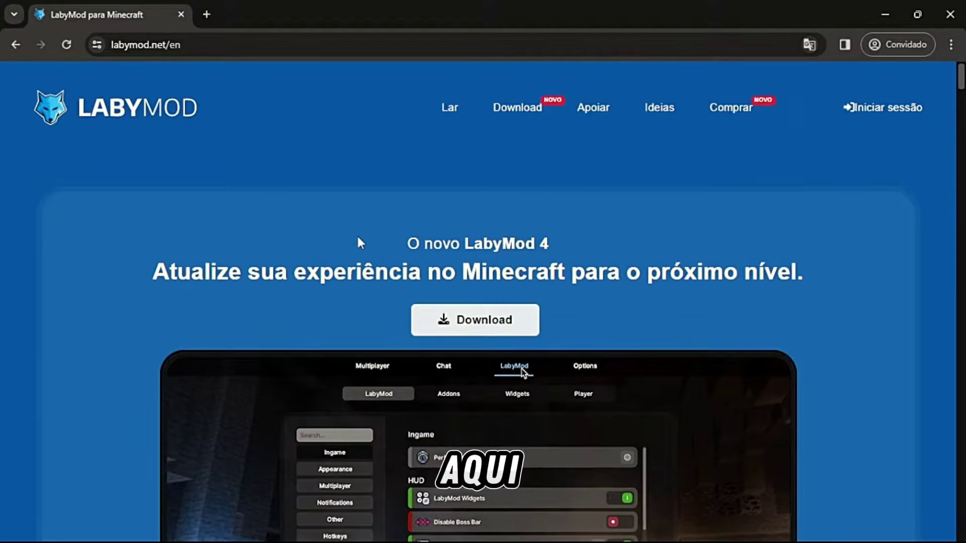
Step: Look through the LabyMod 4 homepage, examining the headline and the feature descriptions
scroll(237, 205, "down", 3)
scroll(222, 168, "up", 3)
scroll(221, 168, "down", 2)
left_click_drag(151, 201, 820, 203)
scroll(355, 201, "down", 1)
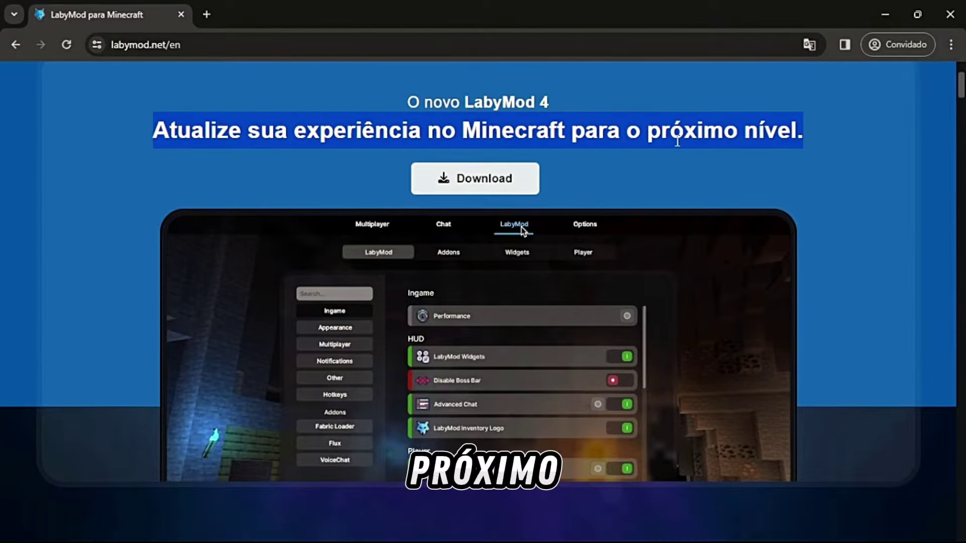
scroll(677, 141, "down", 7)
left_click_drag(55, 175, 221, 327)
scroll(532, 232, "down", 3)
scroll(697, 217, "down", 14)
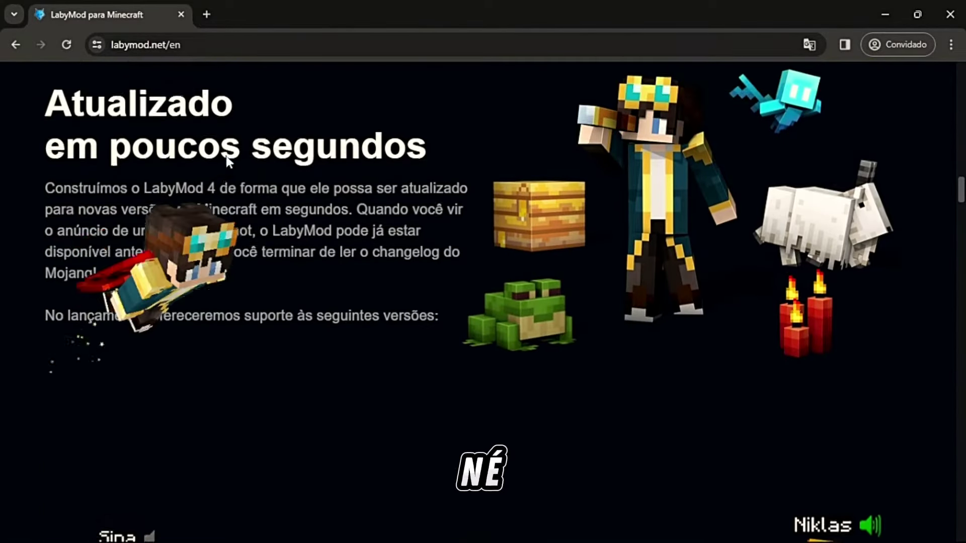
scroll(901, 221, "down", 20)
scroll(903, 224, "up", 15)
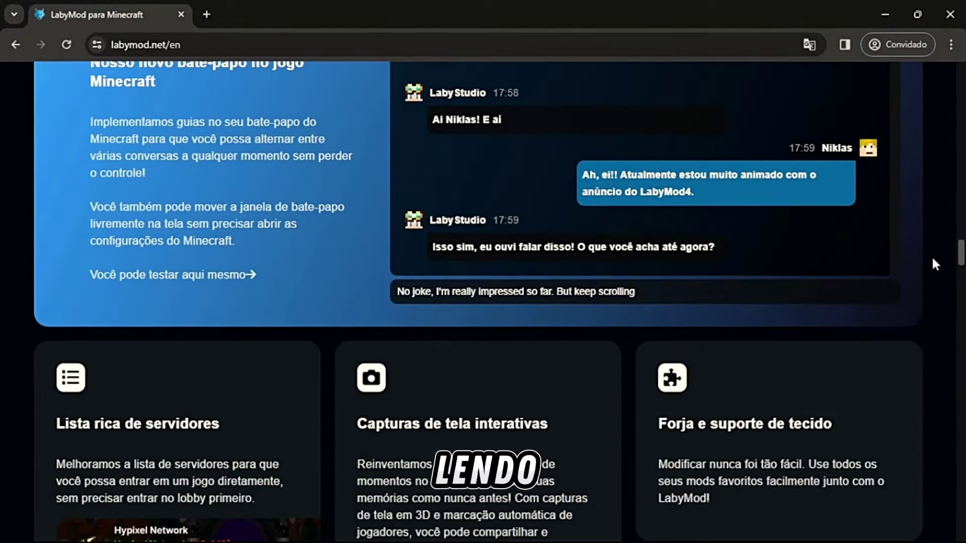
scroll(488, 151, "up", 12)
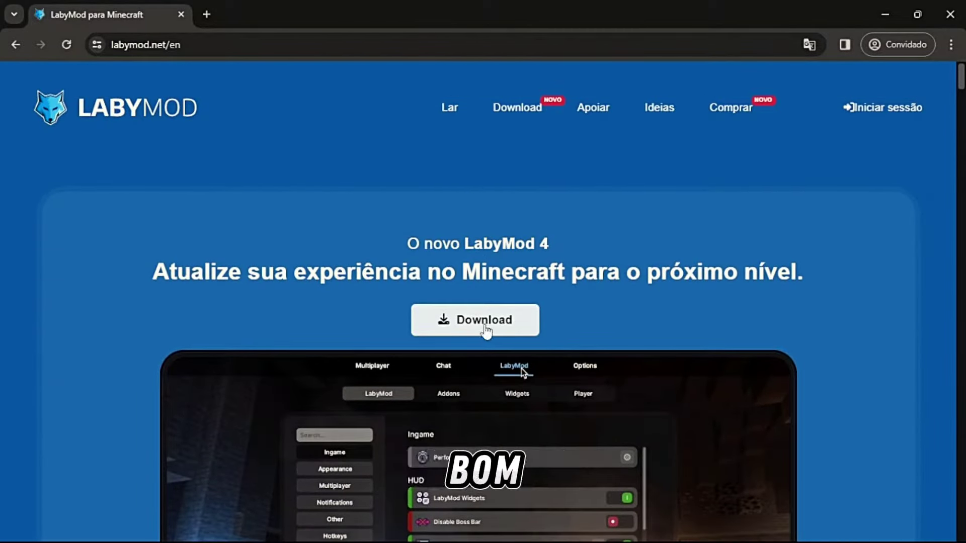
Step: Download the LabyMod 4 Windows installer, saving LabyModLauncherSetup-latest.exe to the Área de Trabalho folder
left_click(512, 329)
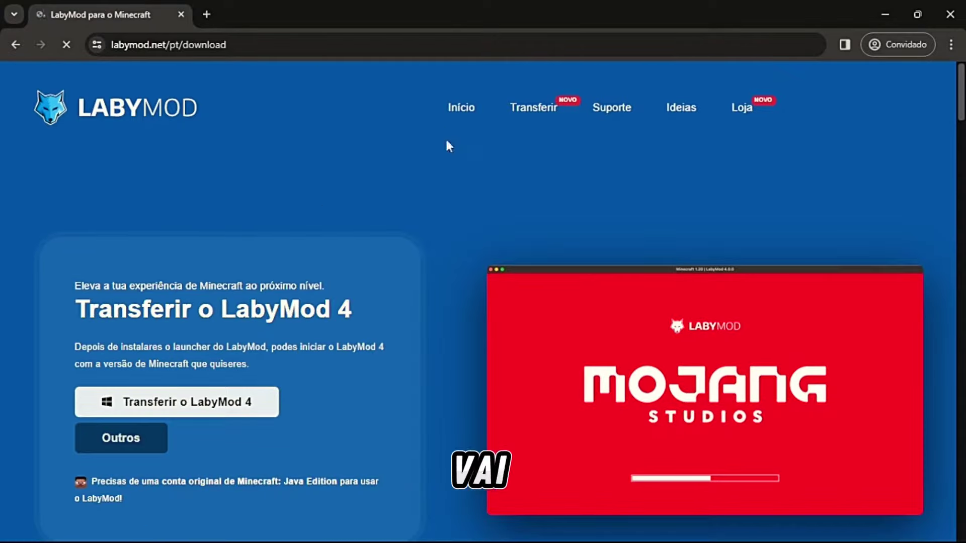
scroll(423, 202, "down", 3)
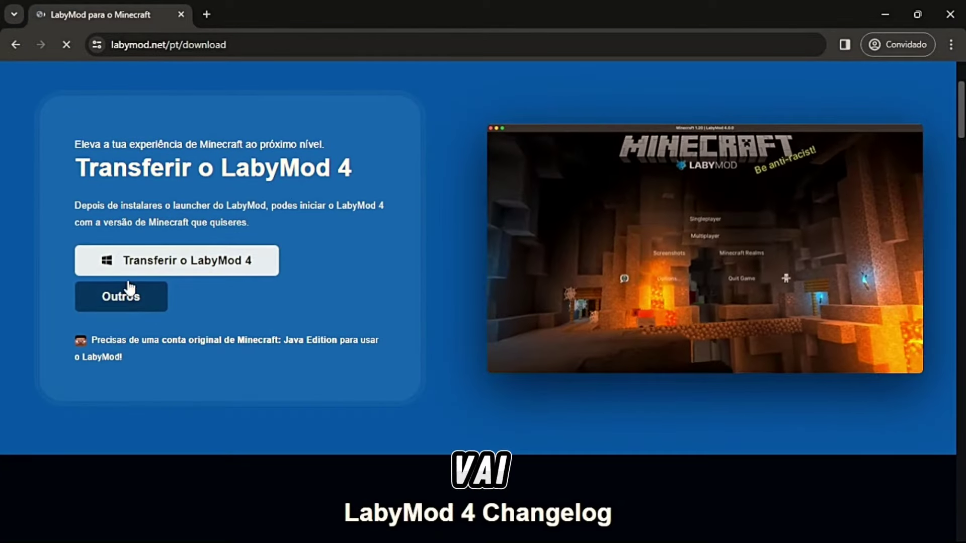
left_click(181, 274)
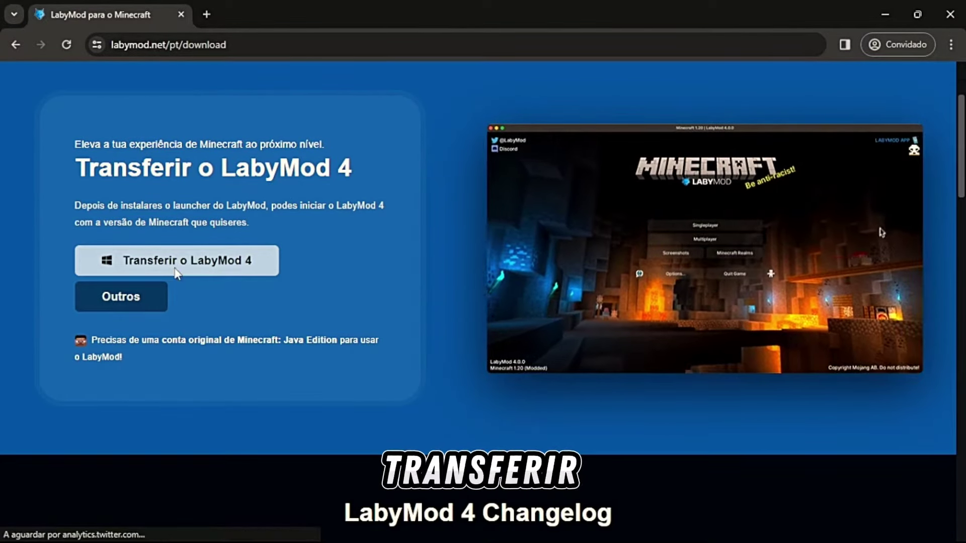
left_click(199, 270)
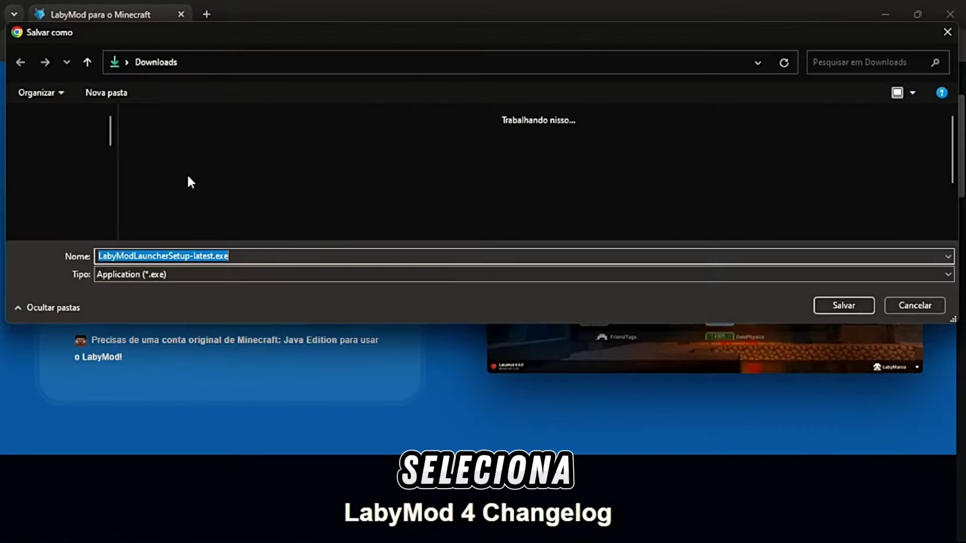
left_click(70, 160)
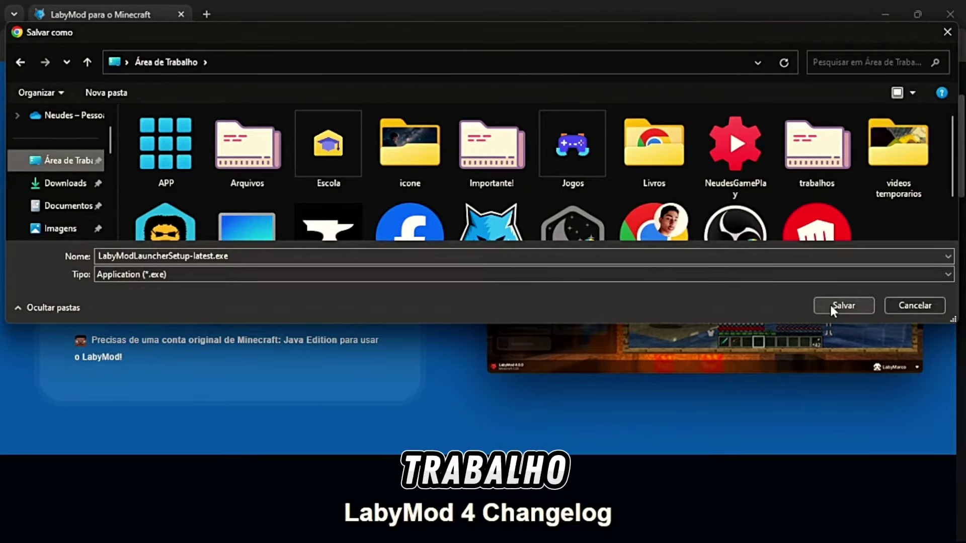
left_click(830, 304)
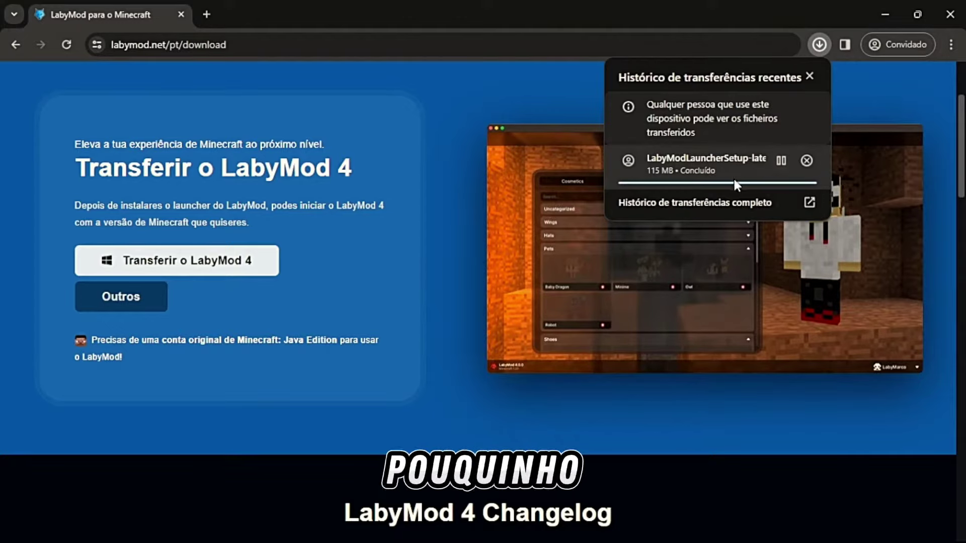
Step: Minimize the browser, place the LabyMod installer in the open area of the desktop and run it
left_click(884, 14)
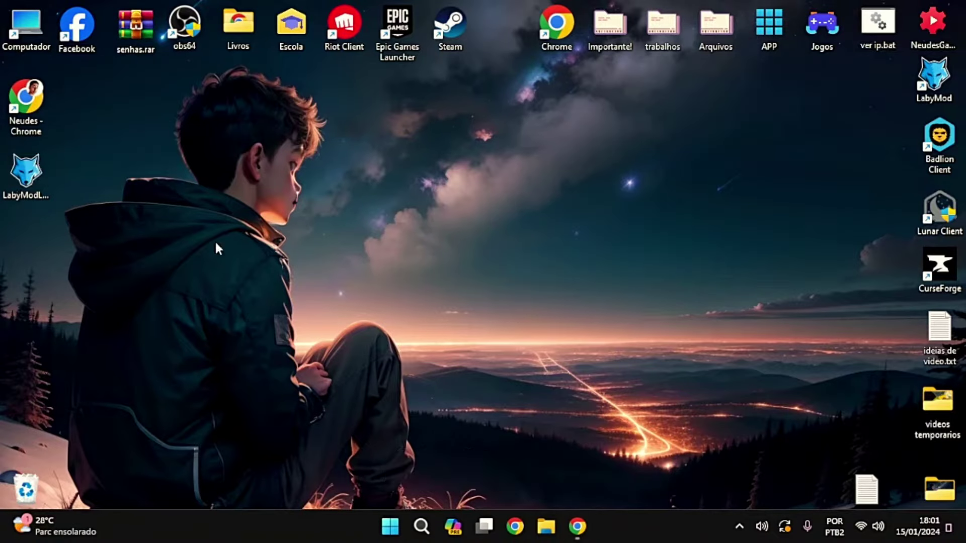
left_click_drag(26, 171, 421, 219)
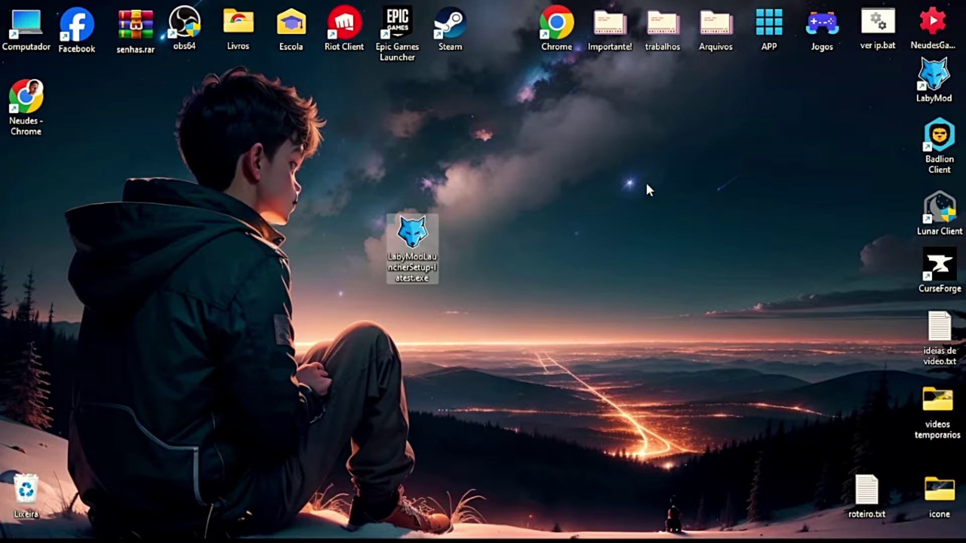
left_click_drag(596, 187, 376, 255)
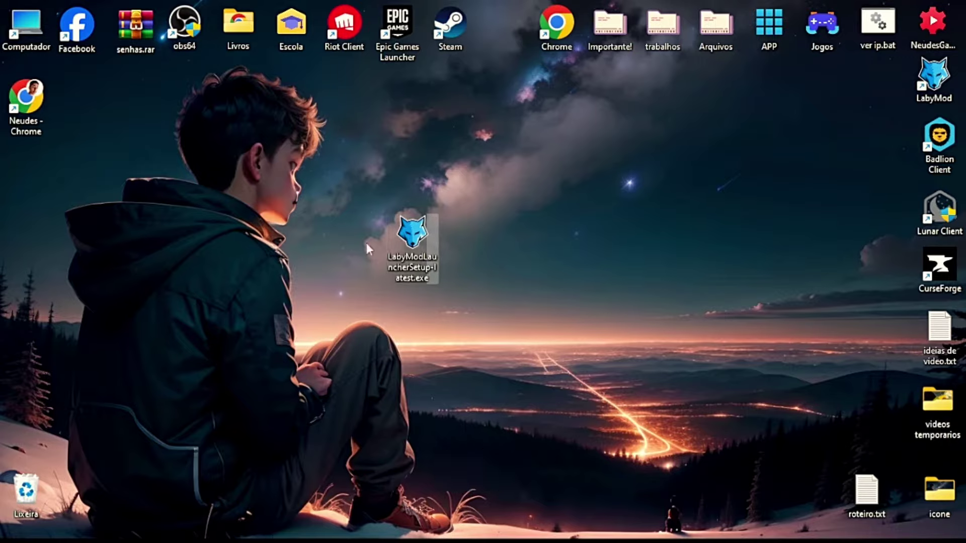
double_click(416, 234)
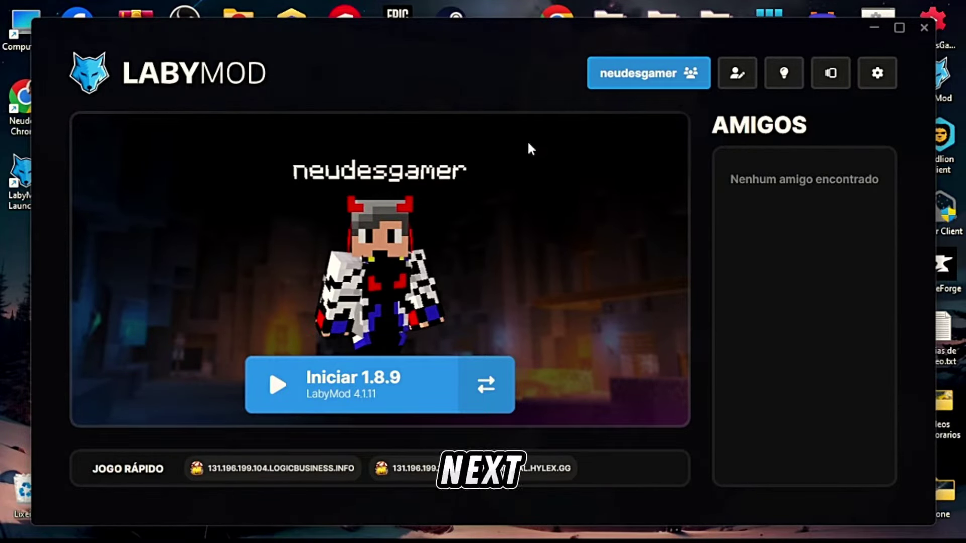
Step: Reposition the LabyMod launcher window, view its Minecraft version selection and close the launcher
left_click_drag(507, 52, 539, 47)
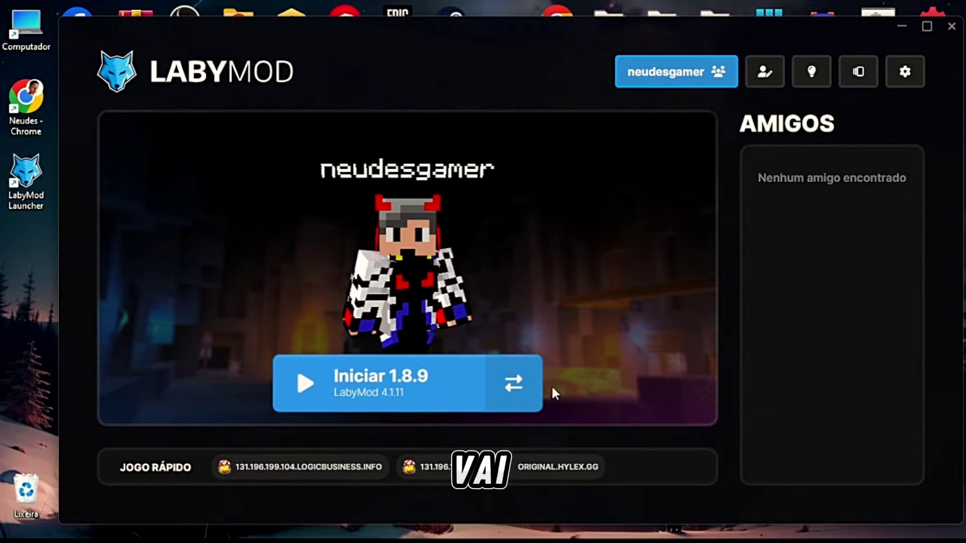
left_click(513, 384)
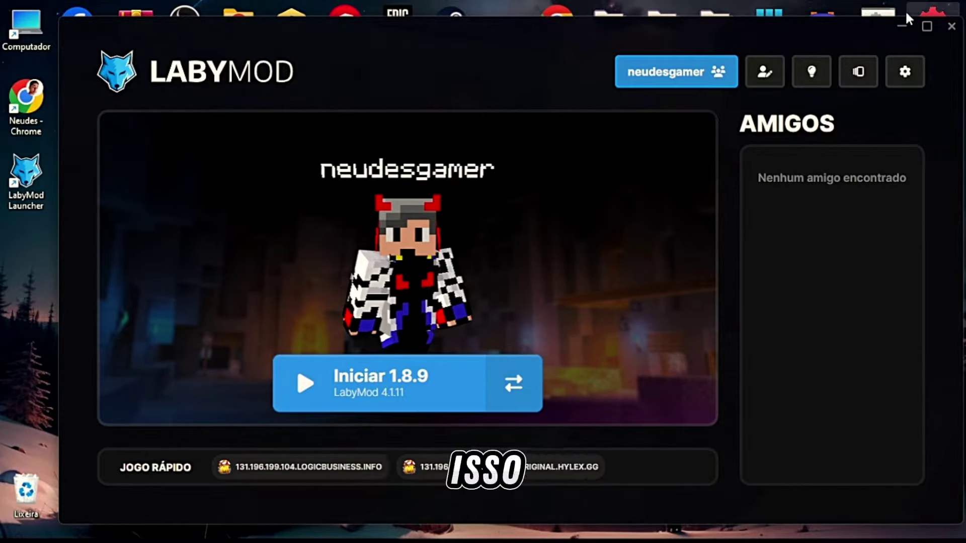
left_click(951, 26)
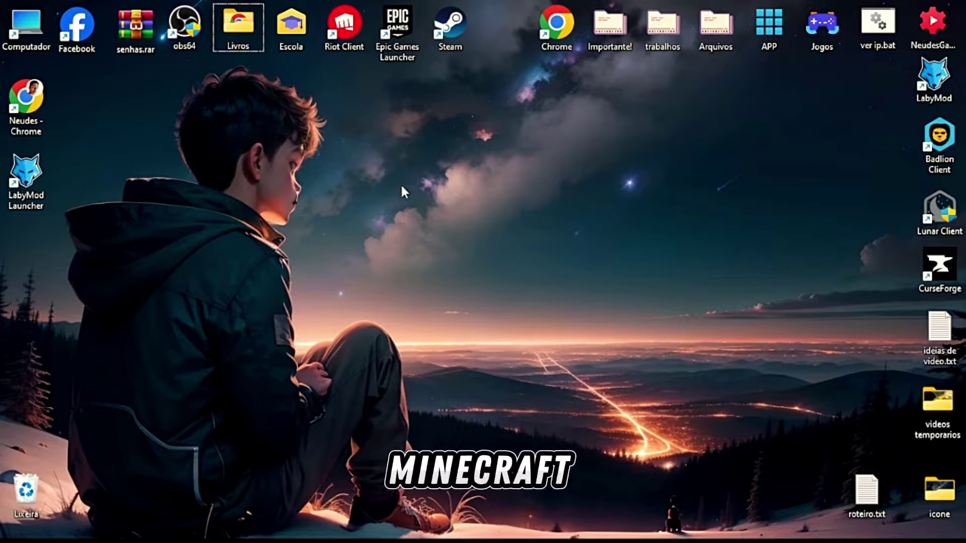
Step: Move the LabyMod Launcher shortcut to the middle of the desktop and delete it
left_click_drag(26, 174, 514, 169)
left_click_drag(615, 94, 478, 195)
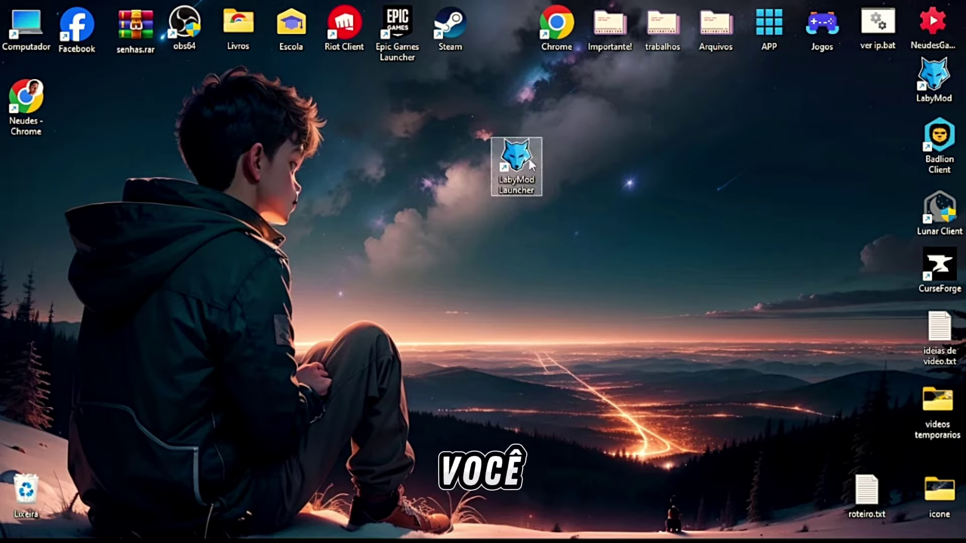
left_click_drag(639, 113, 449, 243)
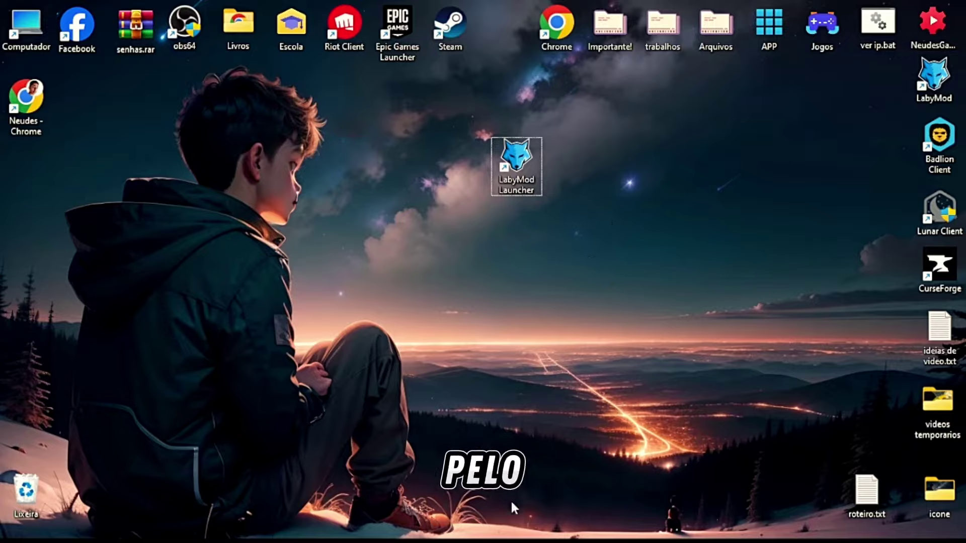
mouse_move(484, 535)
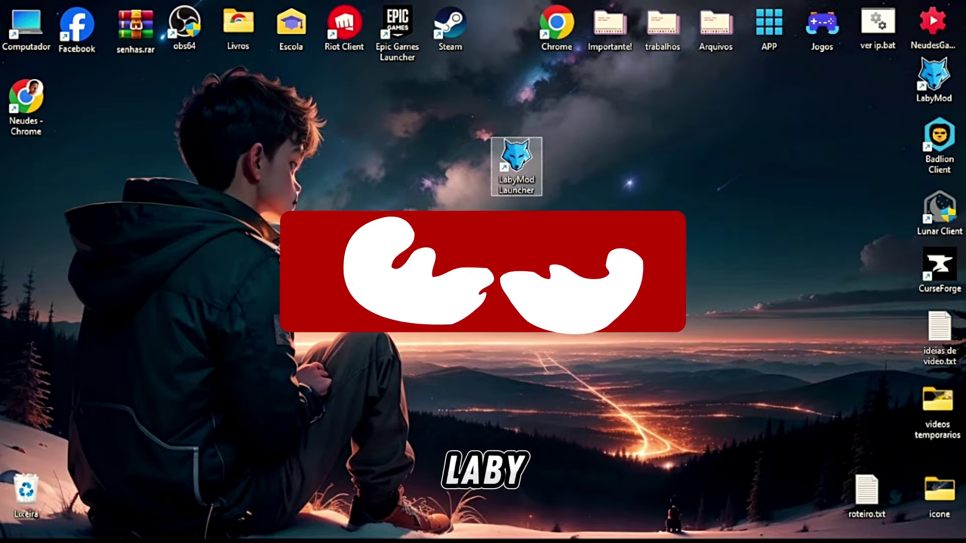
key("Delete")
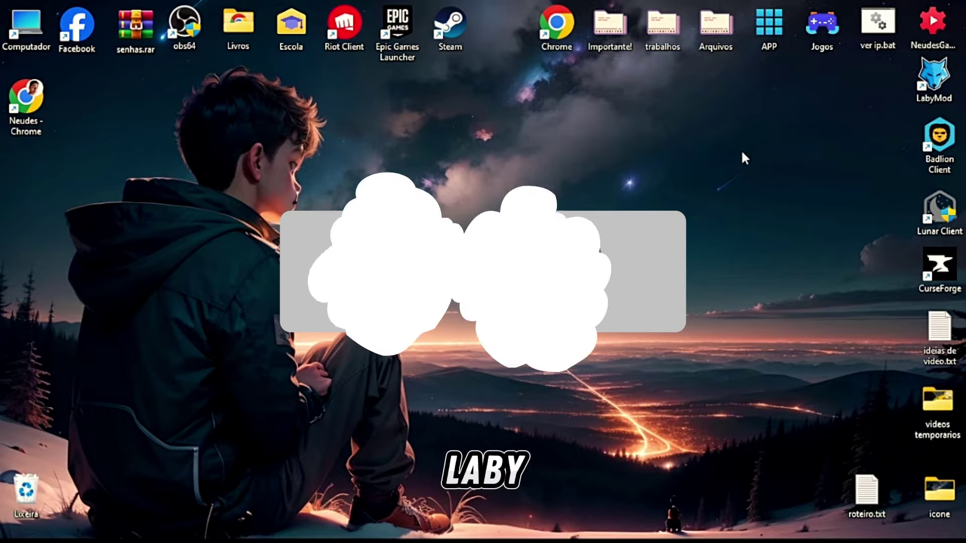
left_click_drag(708, 161, 468, 317)
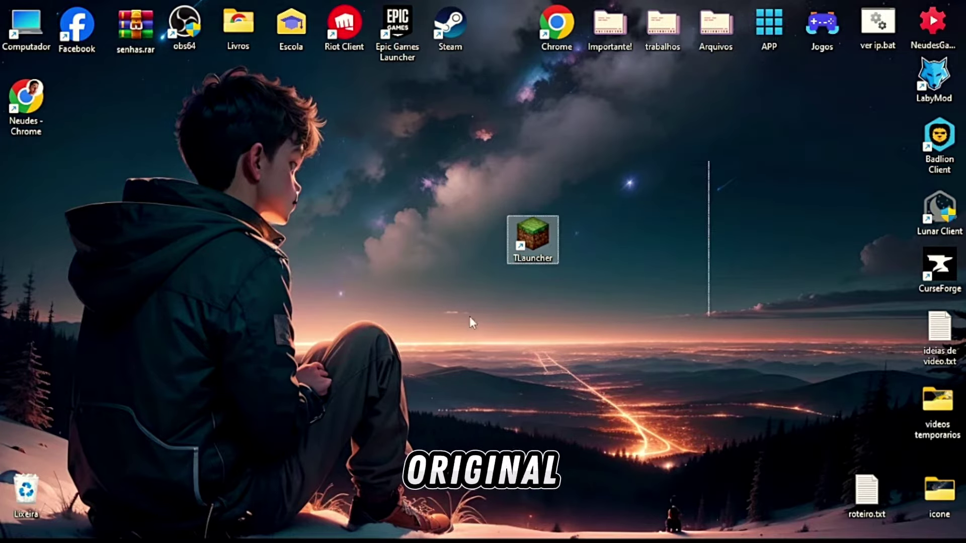
left_click_drag(708, 159, 367, 342)
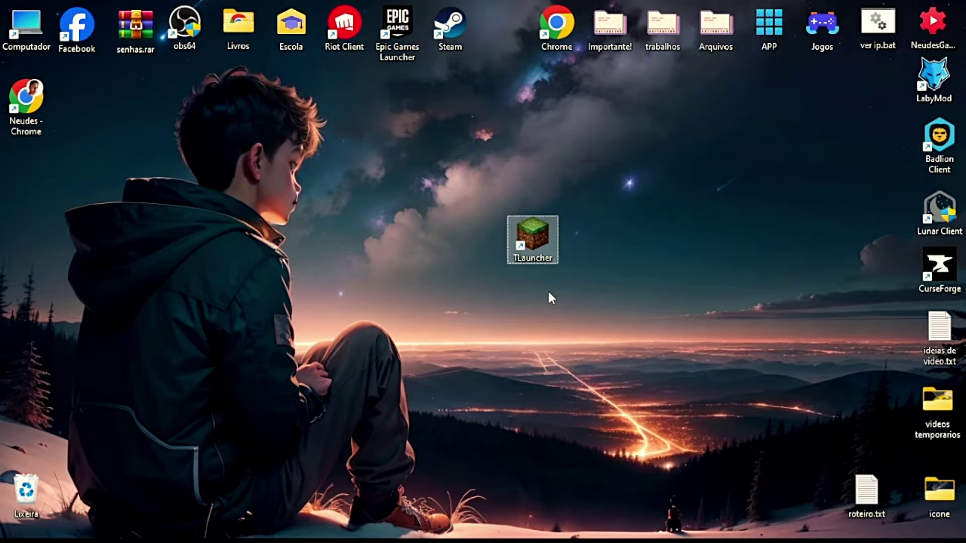
left_click(548, 290)
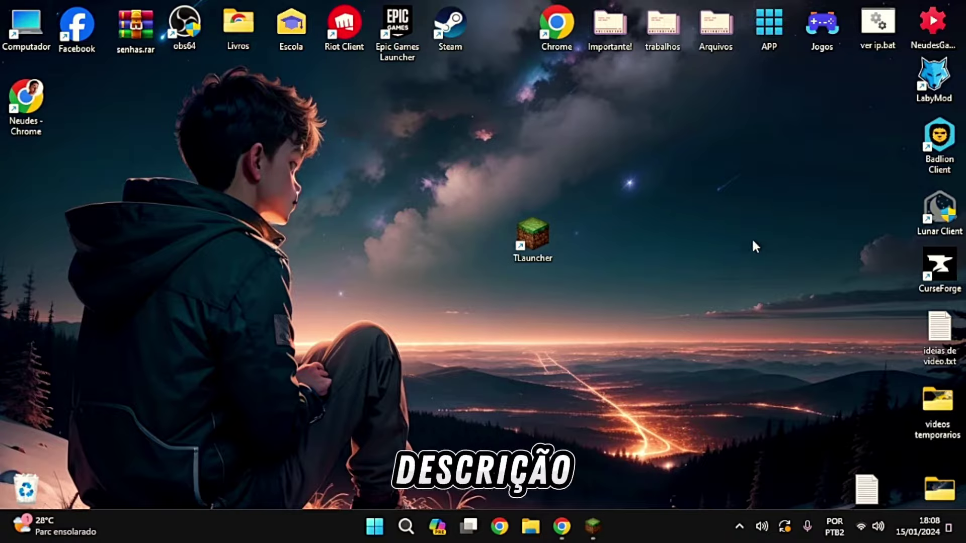
Step: Switch back to Chrome, search Google for labymod and open the LabyMod for Minecraft site
left_click(561, 526)
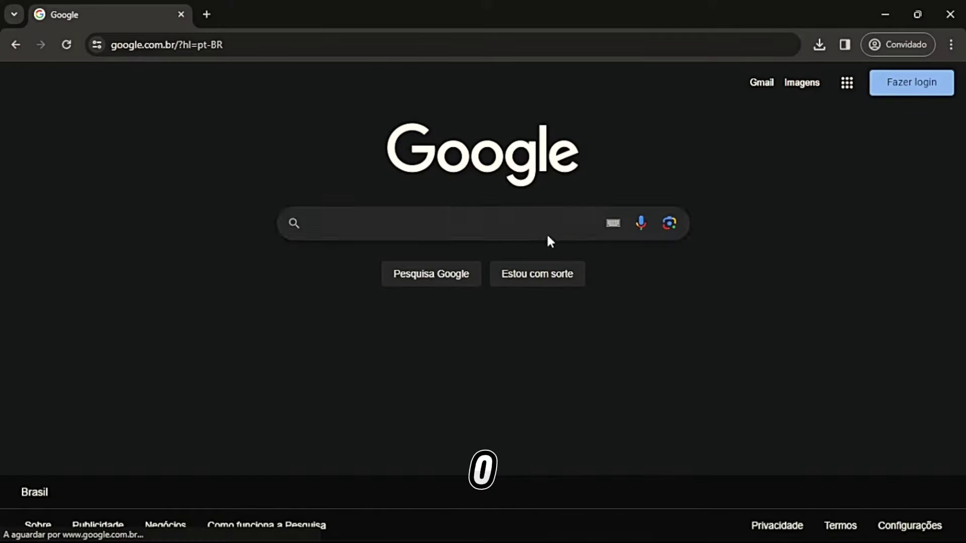
left_click(467, 217)
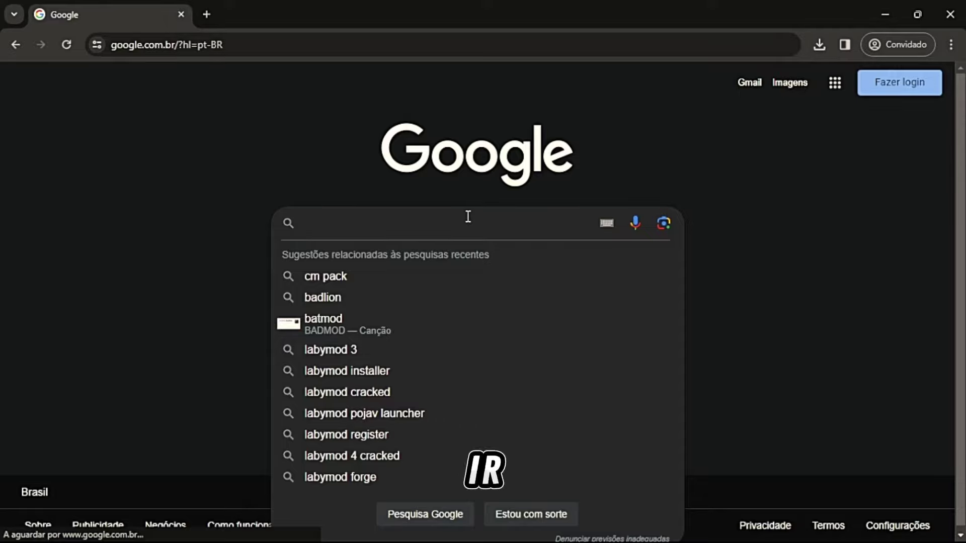
type("labymod")
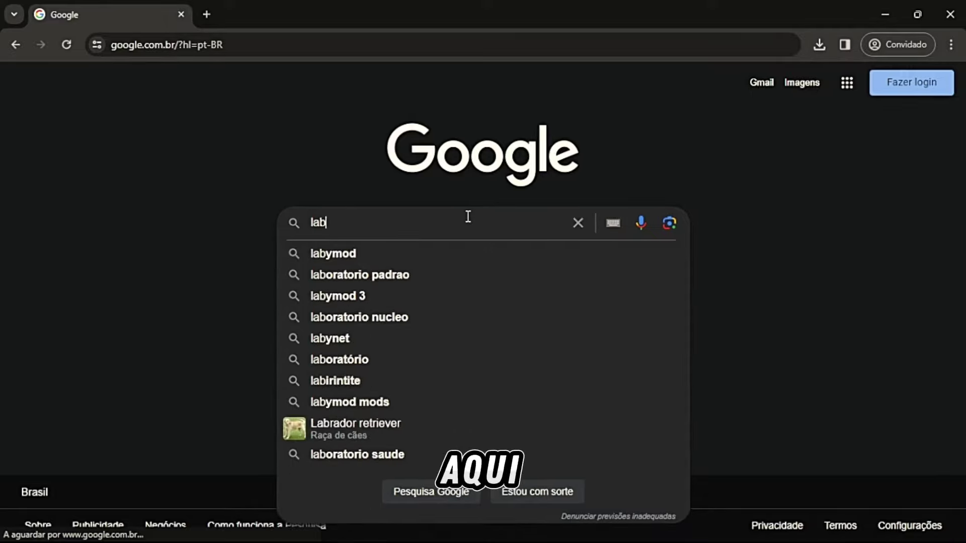
key("Return")
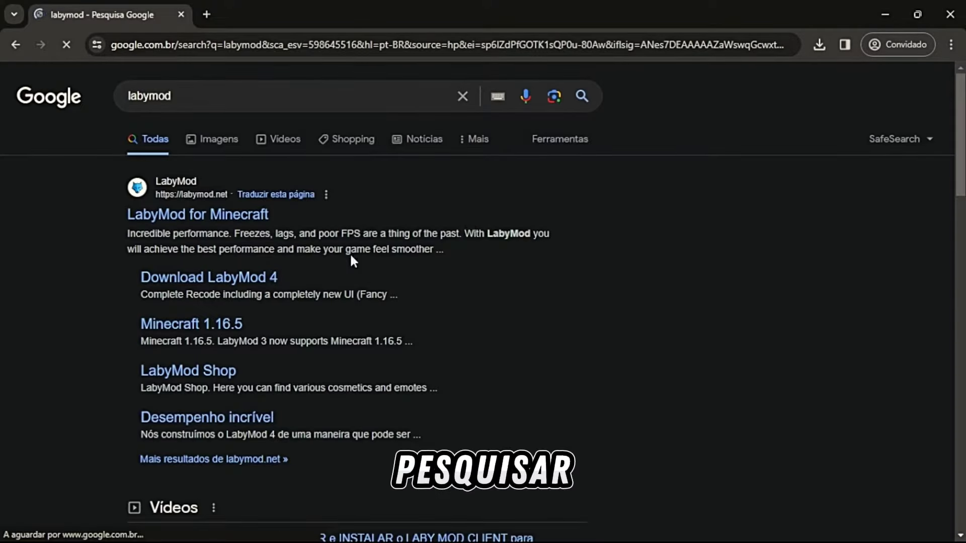
left_click(179, 211)
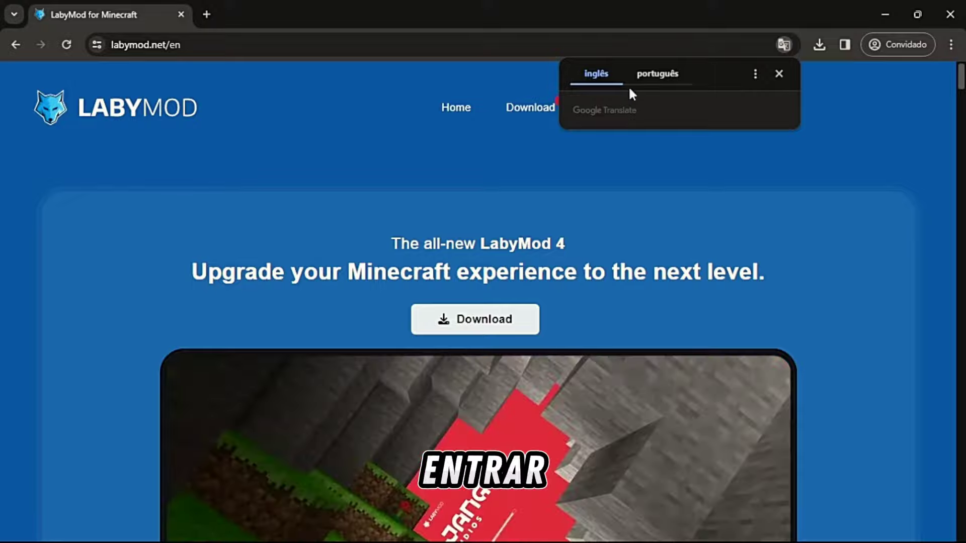
Step: Dismiss the translation prompt and look over the LabyMod 4 home page
left_click(778, 74)
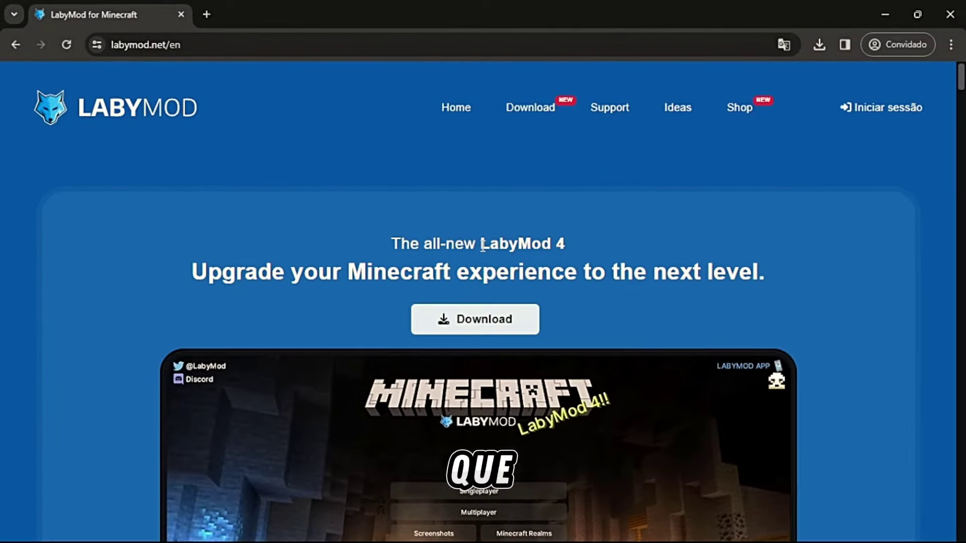
left_click_drag(482, 245, 572, 247)
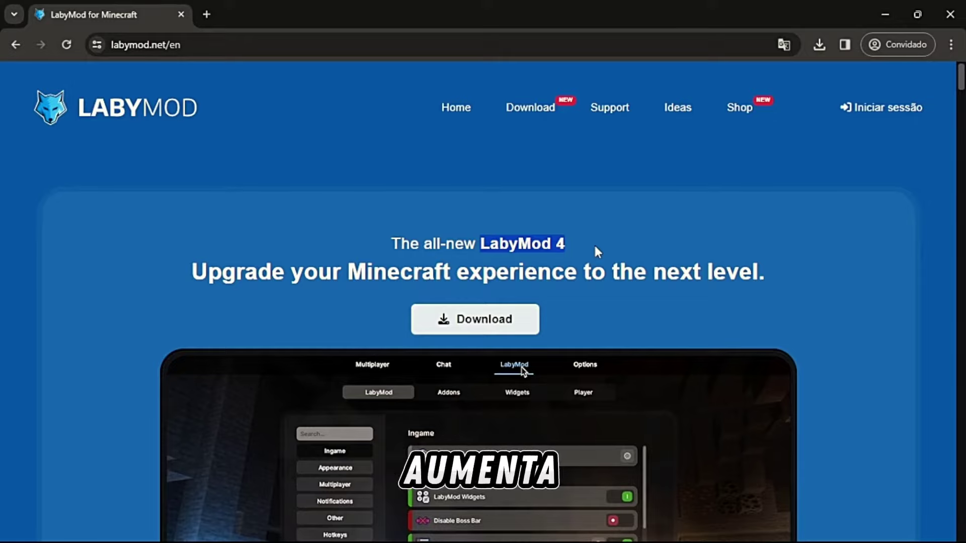
scroll(579, 319, "down", 4)
scroll(568, 324, "up", 4)
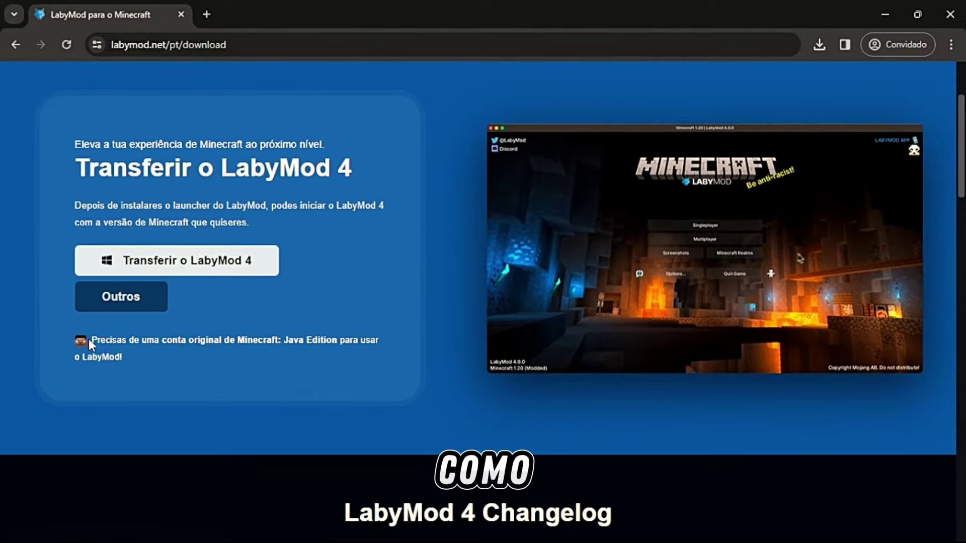
Step: Open the other downloads on the LabyMod download page and save the LabyMod 3 Windows installer to the desktop
left_click_drag(90, 341, 281, 340)
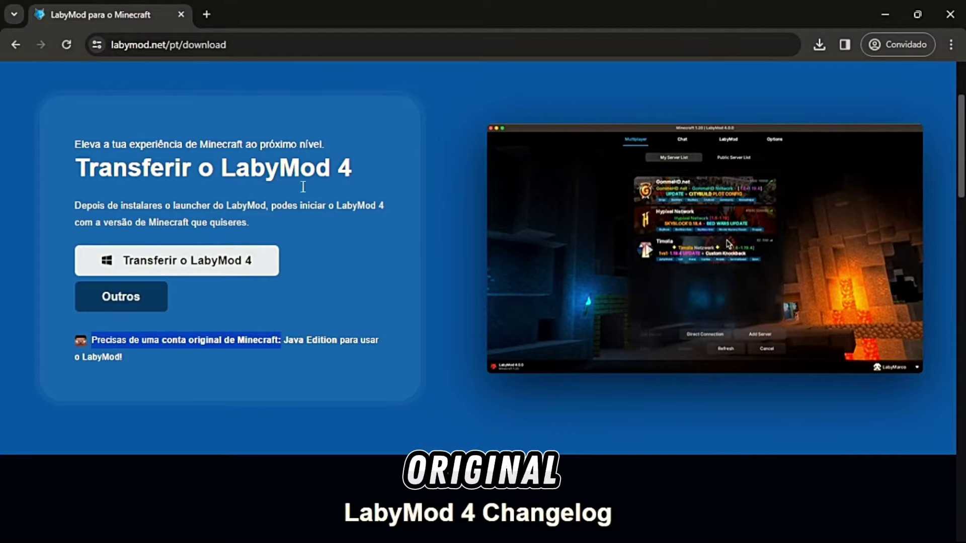
left_click(320, 182)
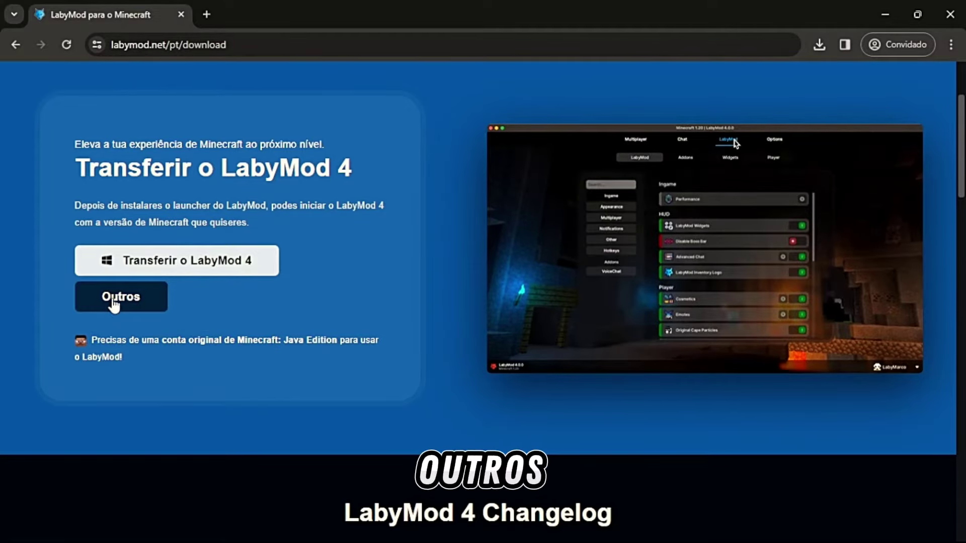
left_click(115, 302)
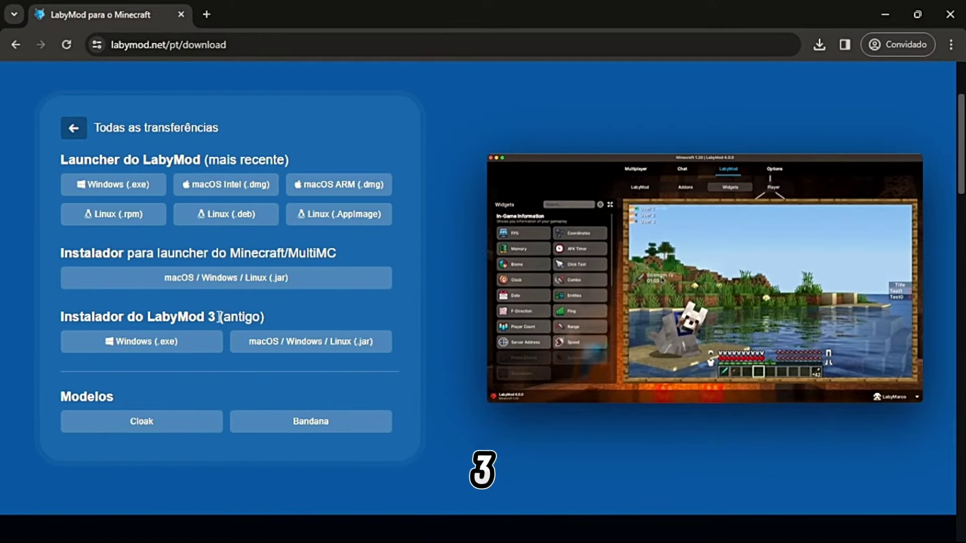
left_click_drag(224, 317, 292, 321)
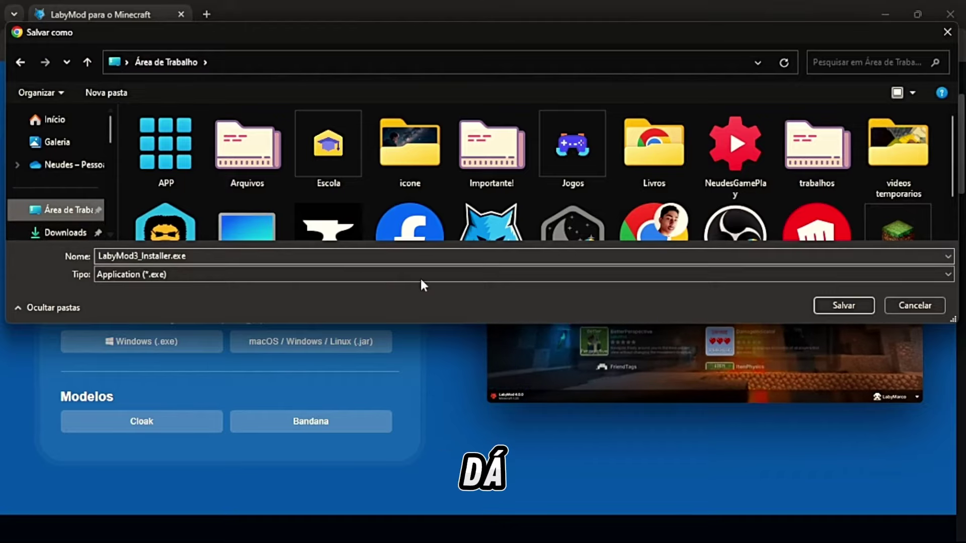
left_click(838, 305)
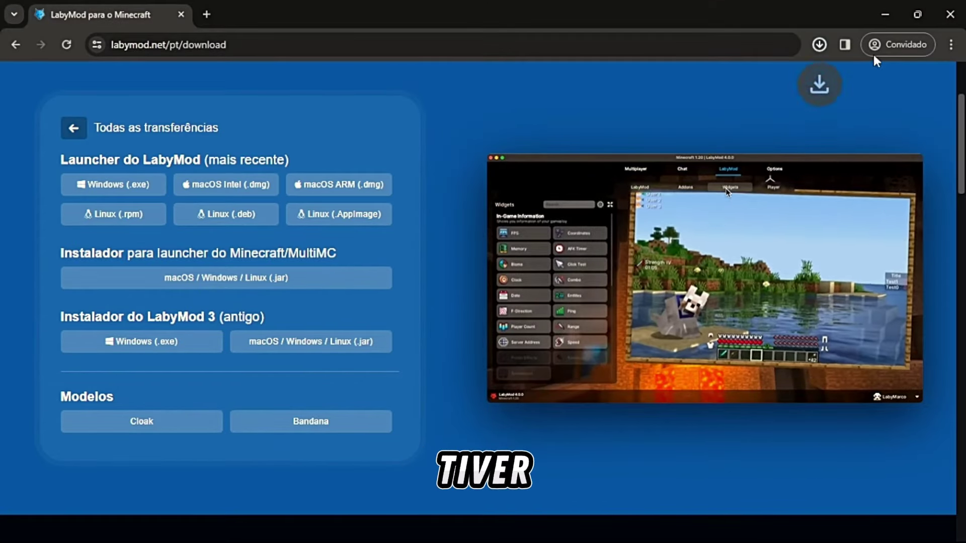
Step: Minimize the browser, place LabyMod3_Installer.exe beside the TLauncher shortcut on the desktop and run it
left_click(889, 12)
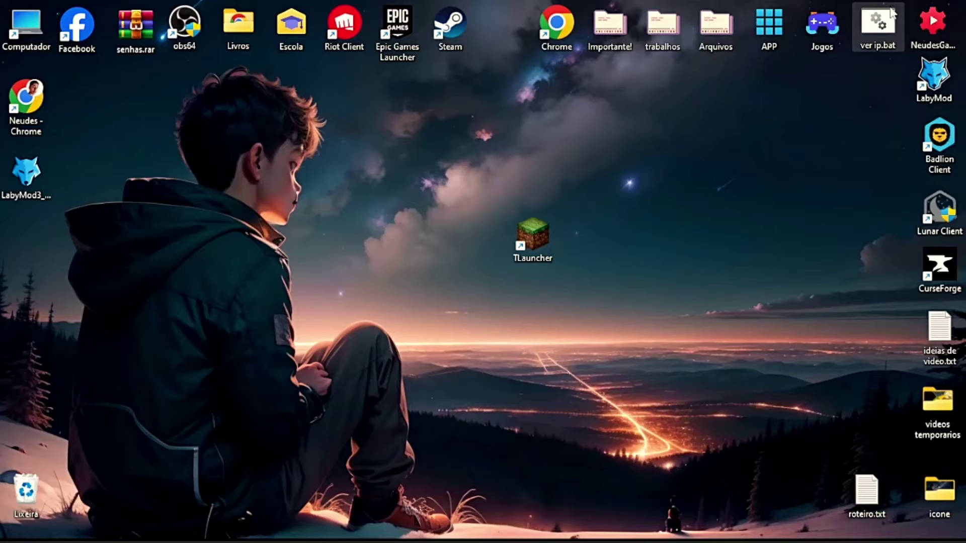
left_click_drag(34, 193, 433, 276)
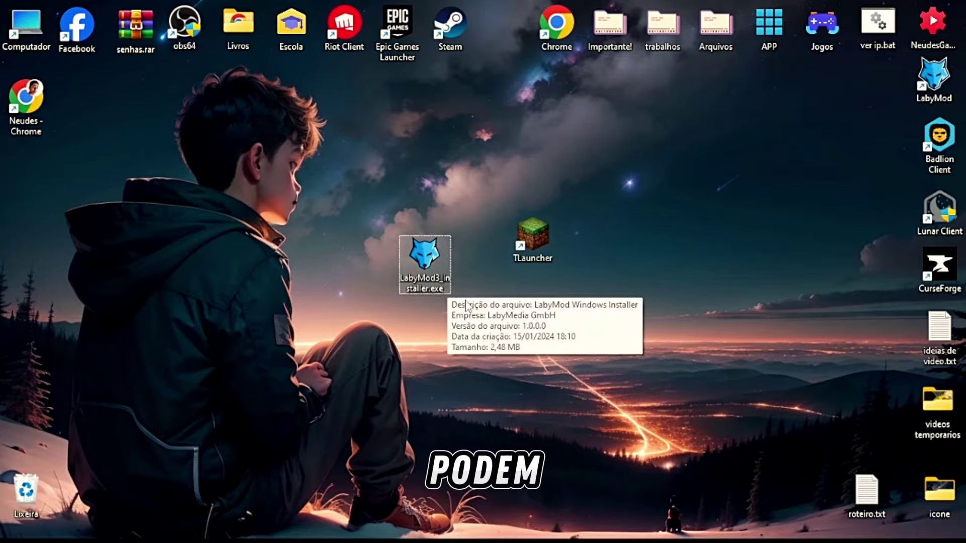
double_click(447, 277)
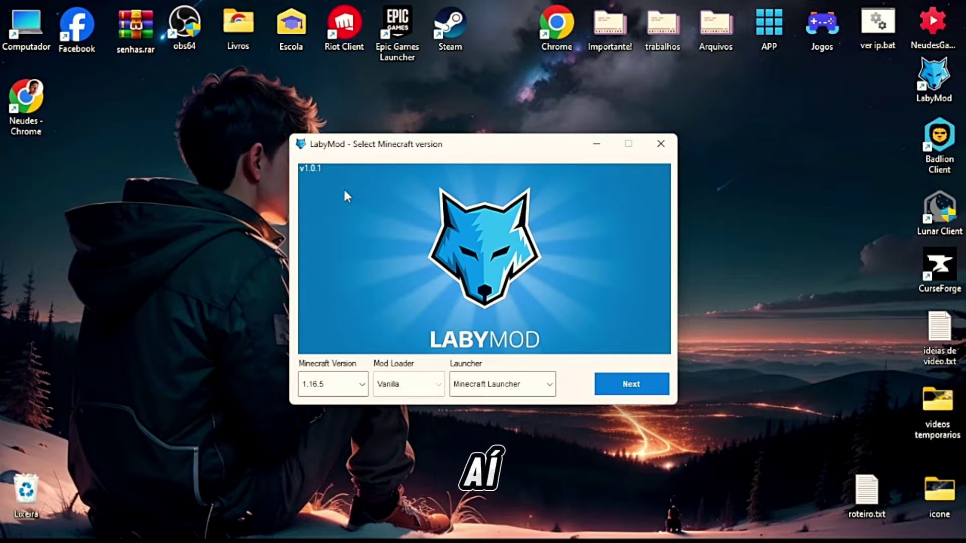
Step: Set up the LabyMod installation for Minecraft 1.8.9 with the Vanilla mod loader and Minecraft Launcher, and continue to the addons
left_click(362, 378)
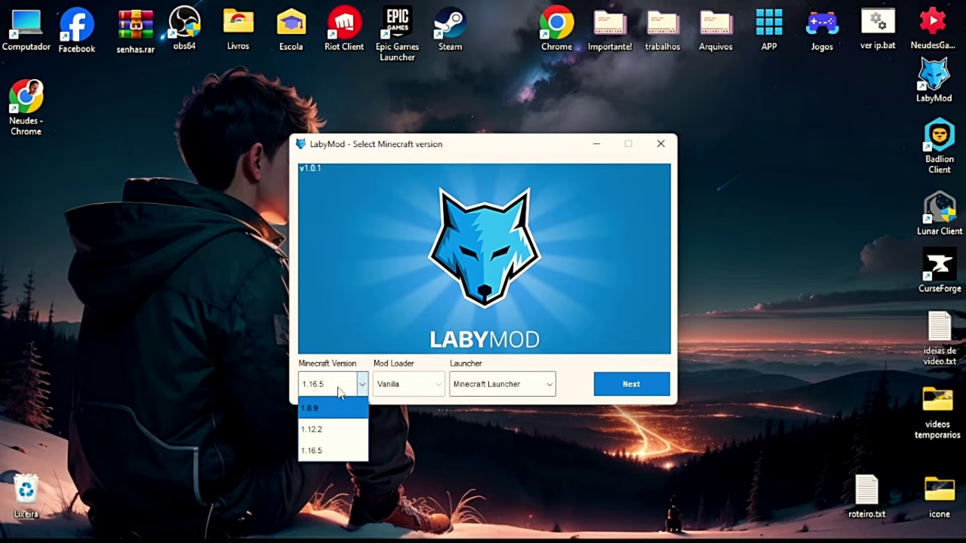
left_click(317, 411)
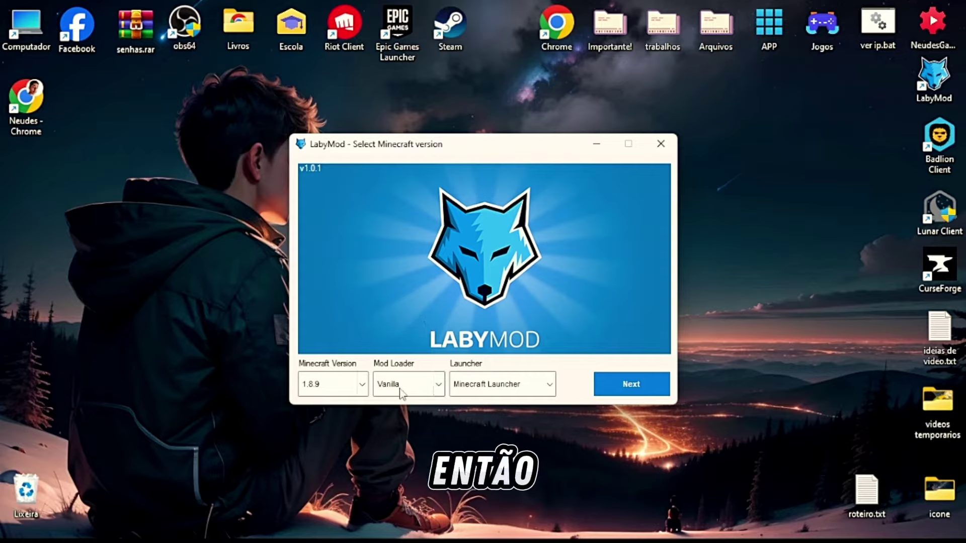
left_click(438, 390)
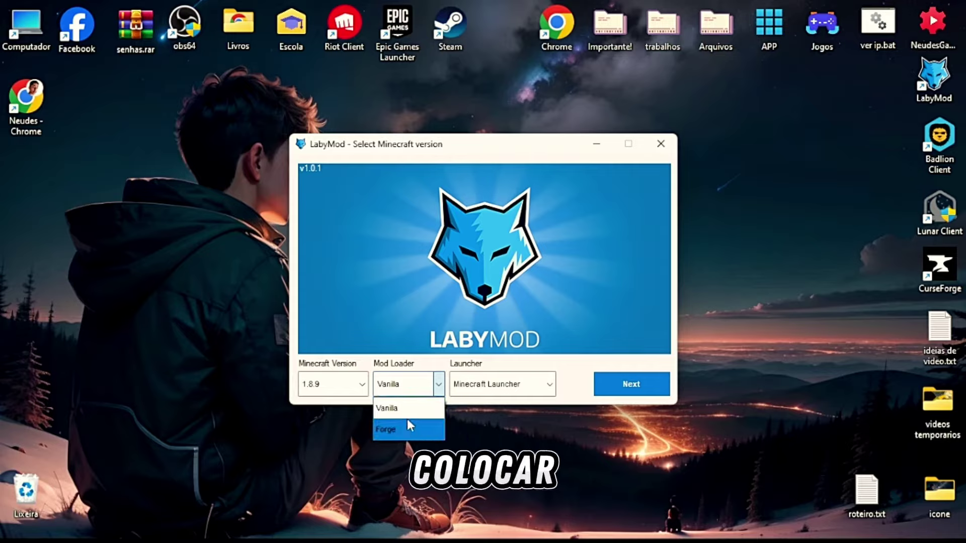
left_click(390, 408)
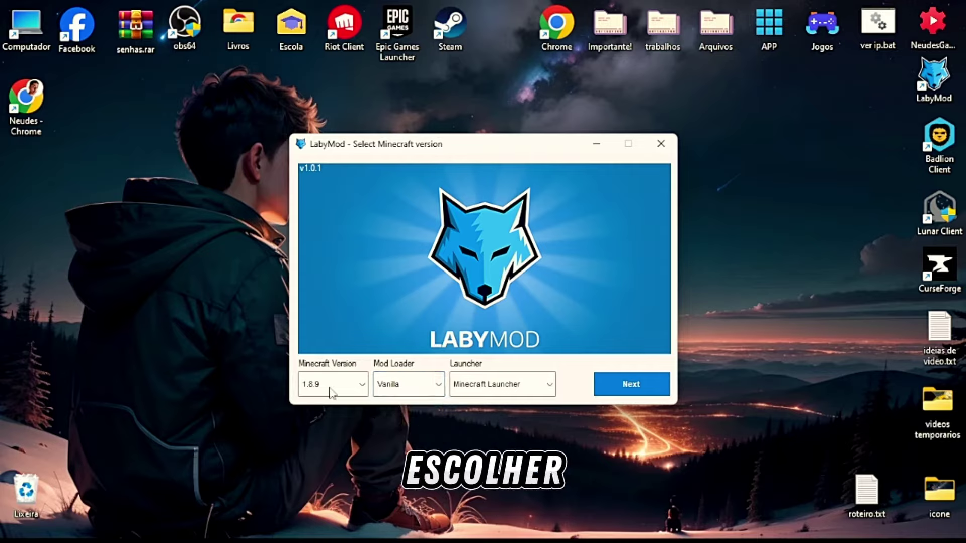
left_click(550, 385)
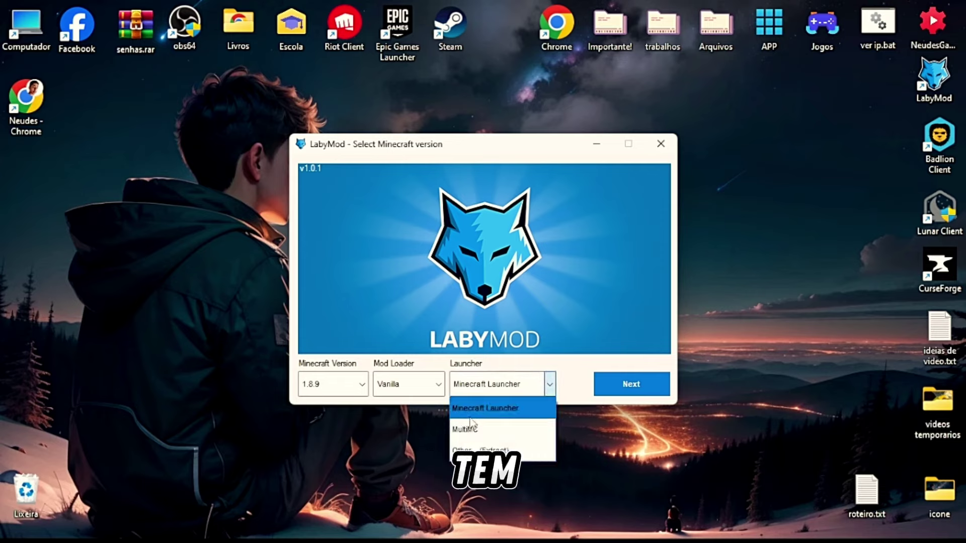
left_click(549, 390)
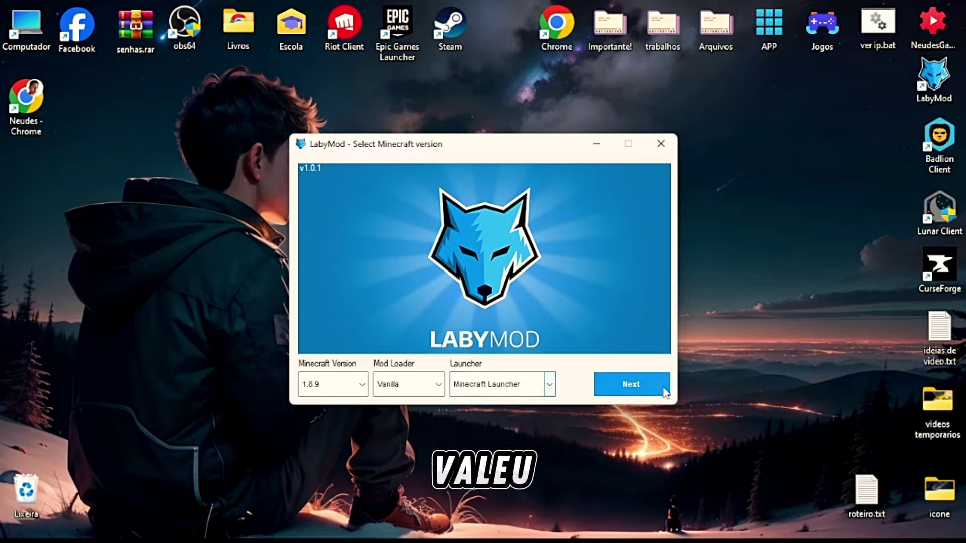
left_click(629, 385)
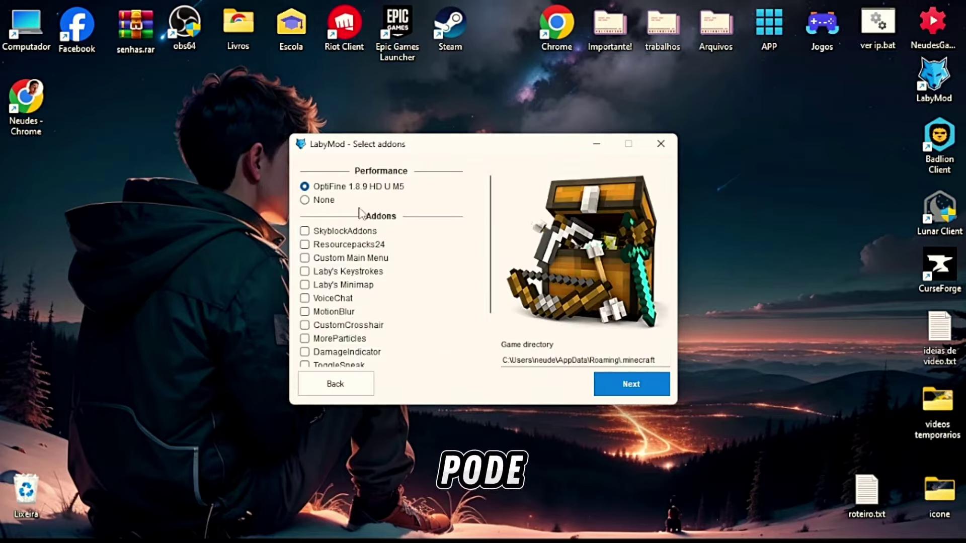
Step: Move the installer window aside and include the Custom Main Menu, MotionBlur and CustomCrosshair addons
left_click_drag(448, 148, 524, 133)
scroll(438, 254, "down", 3)
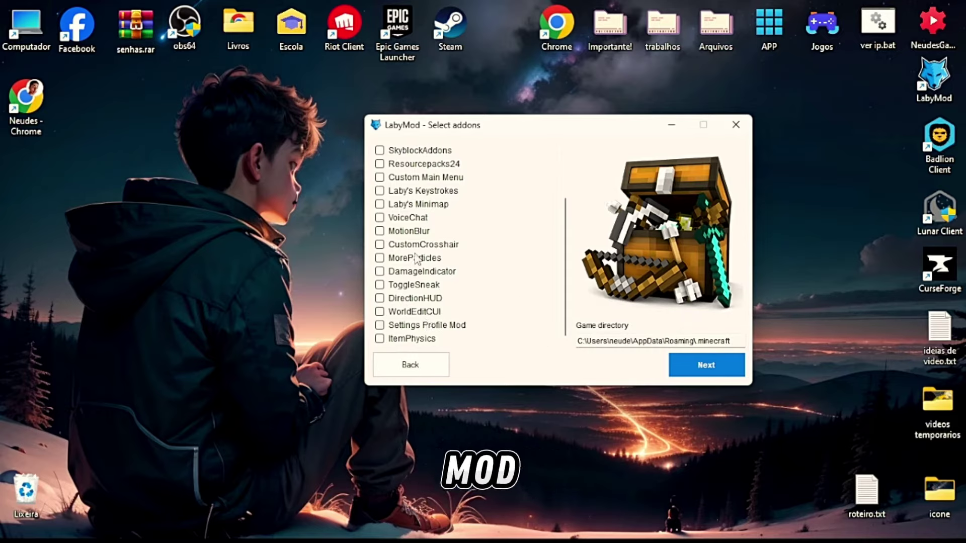
scroll(420, 193, "up", 2)
scroll(407, 287, "down", 2)
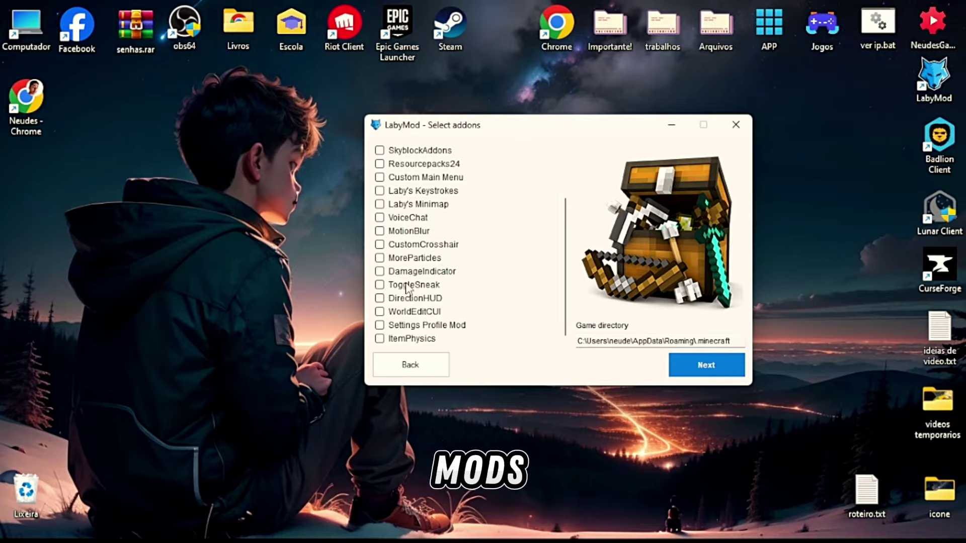
scroll(420, 252, "up", 3)
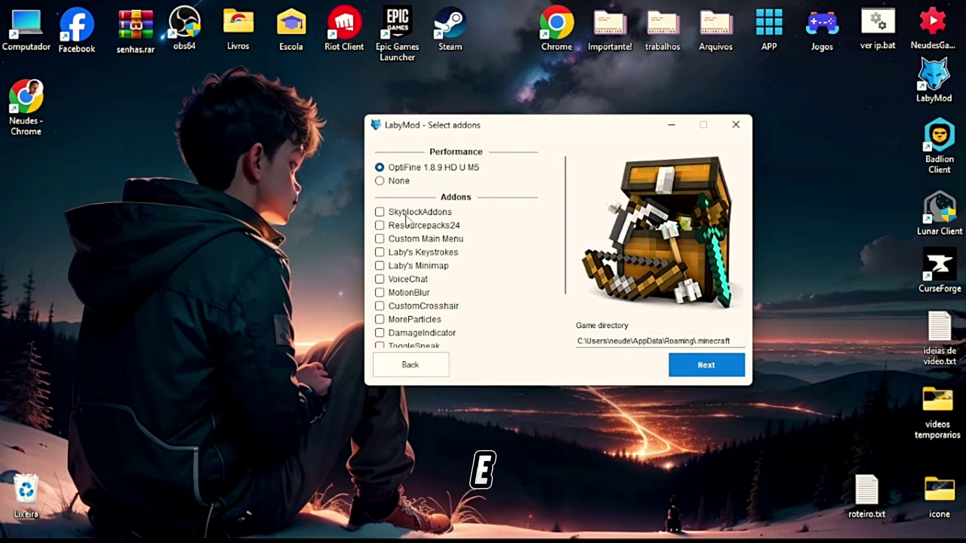
mouse_move(382, 246)
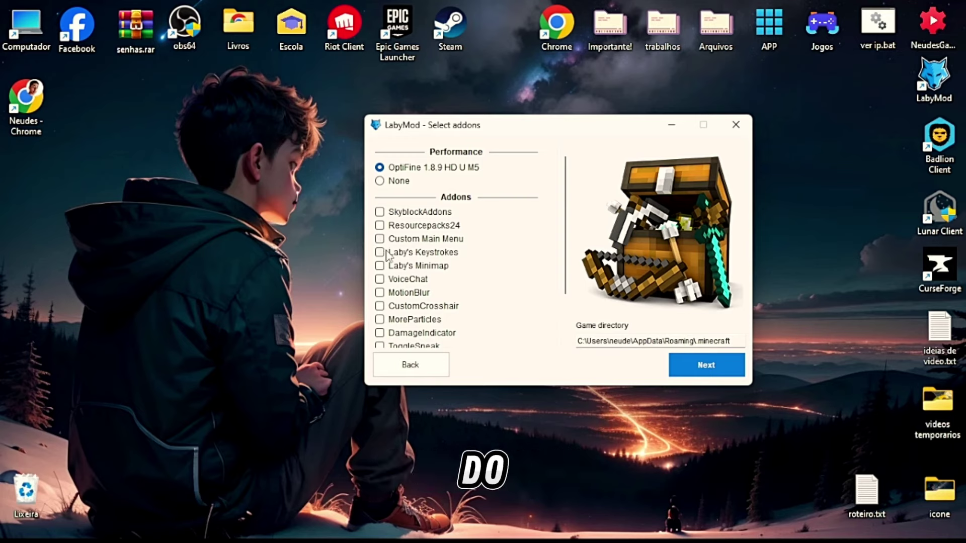
scroll(384, 289, "down", 2)
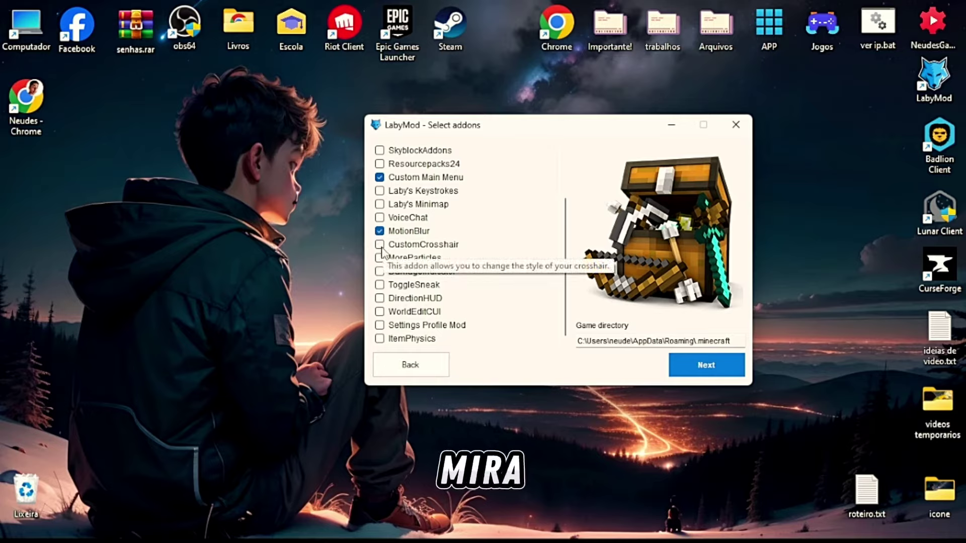
left_click(381, 246)
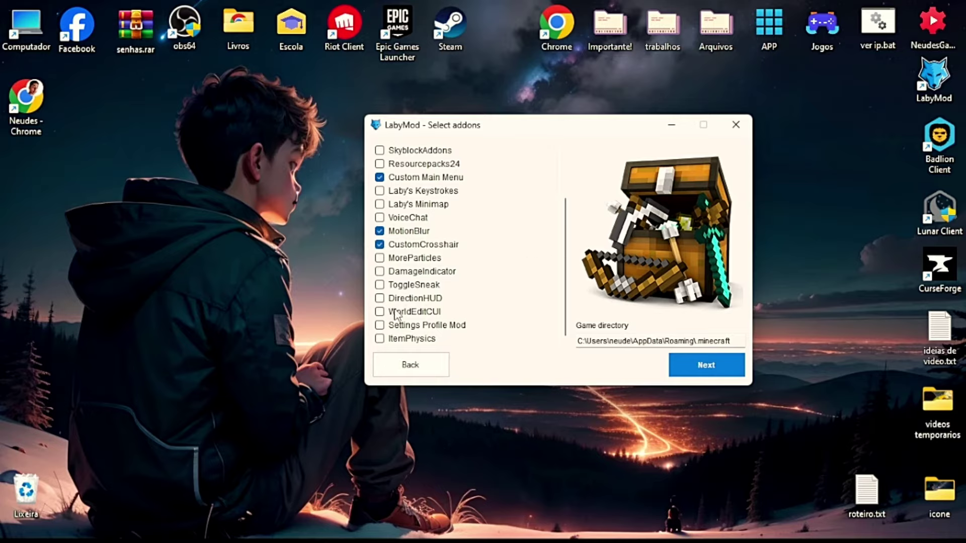
Step: Add the ToggleSneak and ItemPhysics addons, review the addon list and continue to the terms of service
left_click(380, 285)
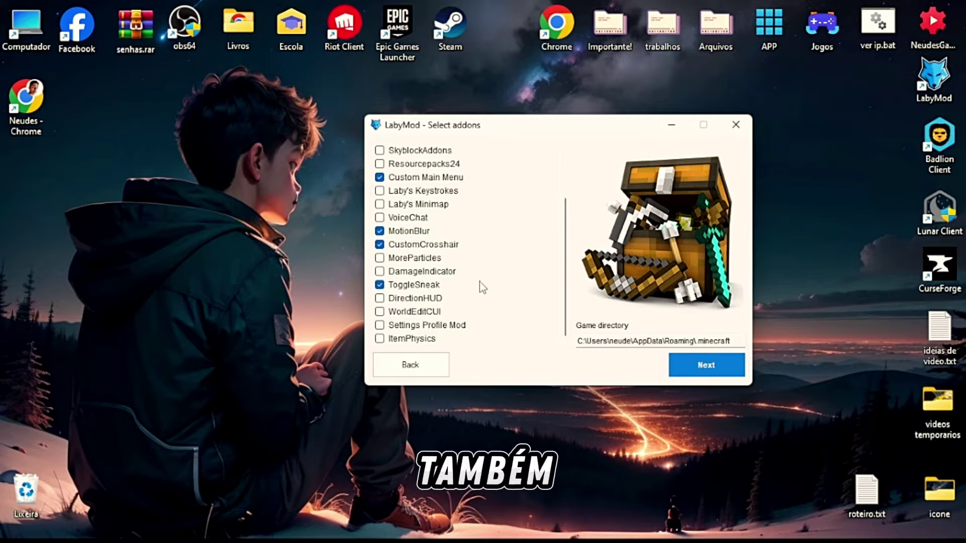
mouse_move(425, 291)
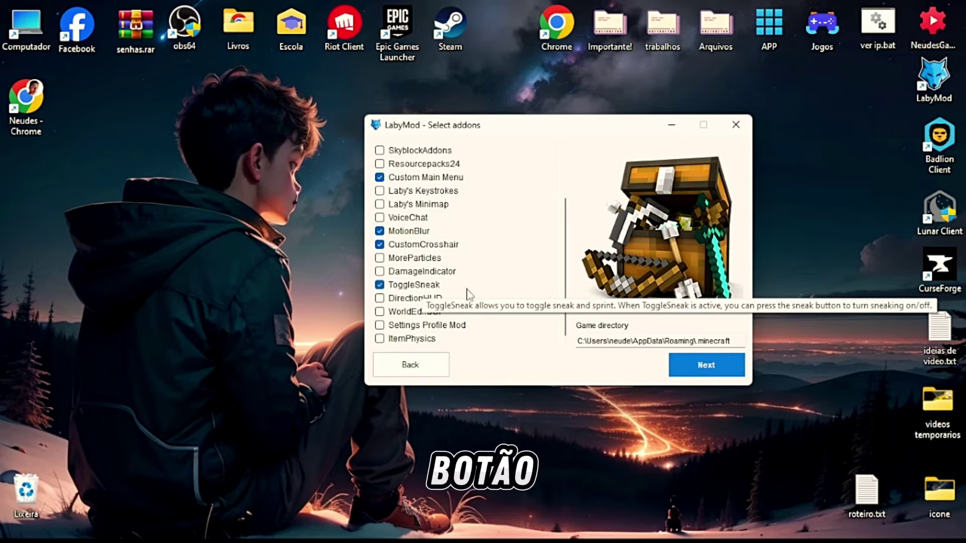
left_click(380, 340)
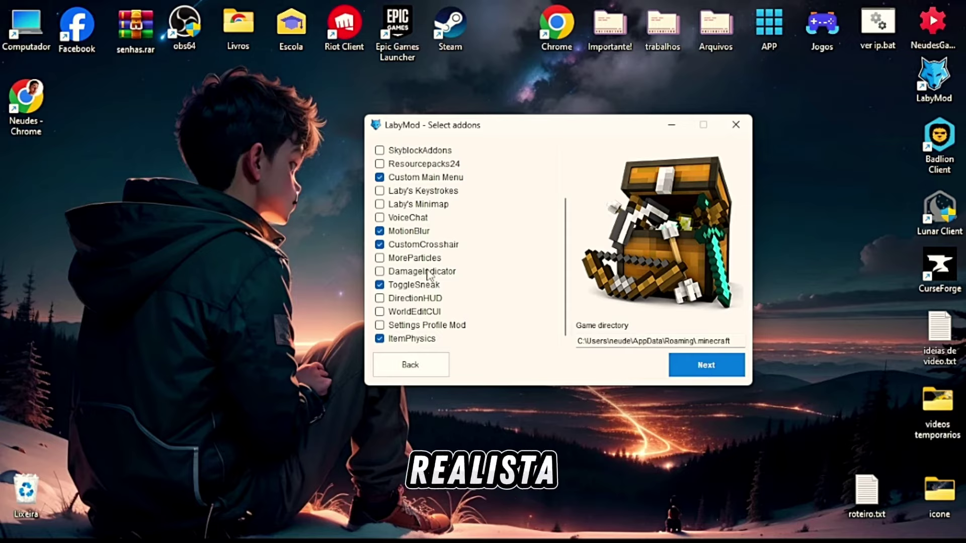
scroll(437, 301, "up", 3)
scroll(437, 301, "down", 3)
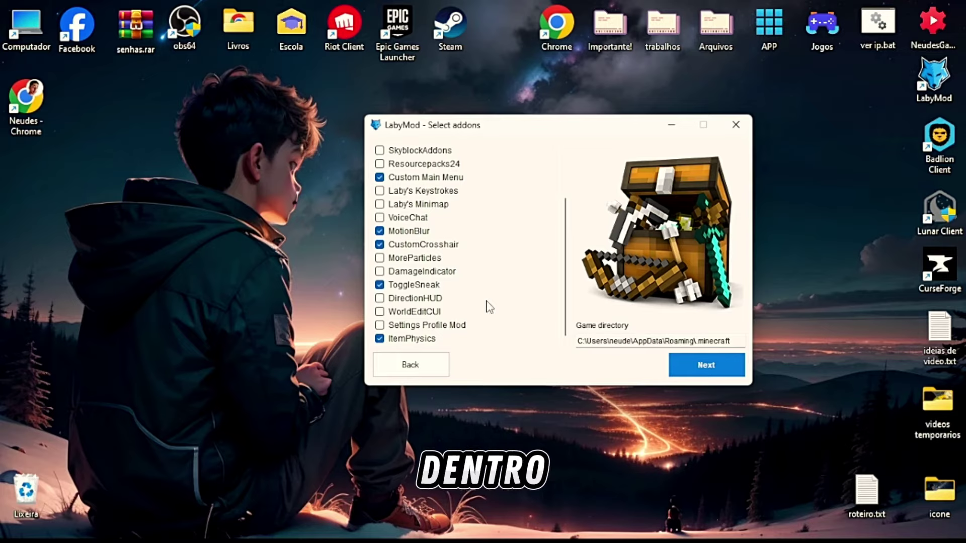
scroll(439, 241, "up", 3)
scroll(439, 240, "down", 3)
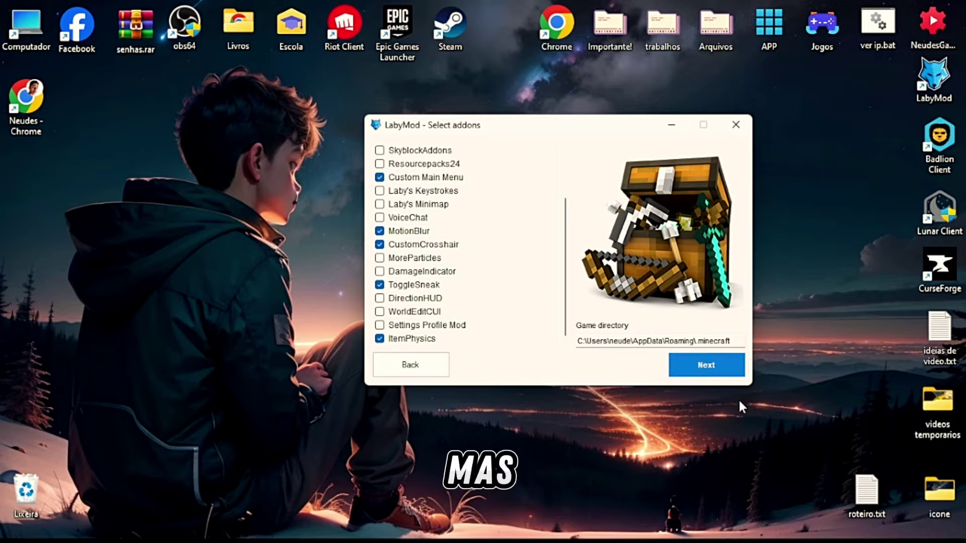
left_click(702, 375)
Step: Skim and accept the LabyMod terms of service, install LabyMod and move the progress window higher on the desktop
scroll(541, 234, "down", 2)
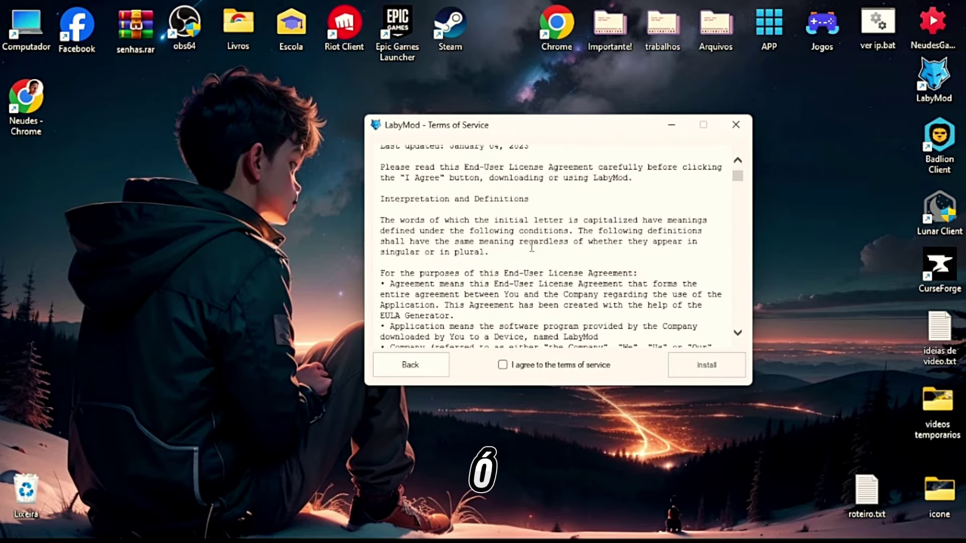
scroll(511, 188, "up", 2)
left_click_drag(444, 214, 543, 331)
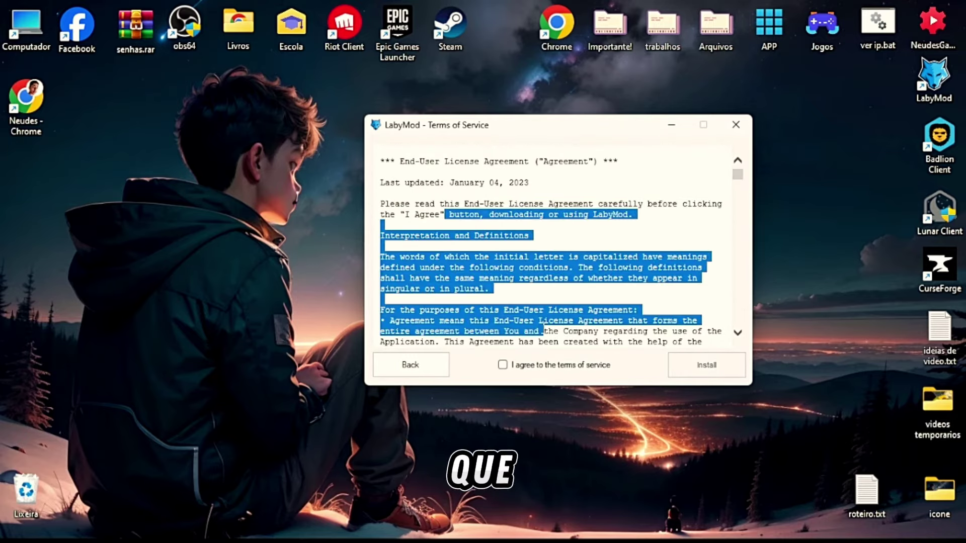
left_click(528, 365)
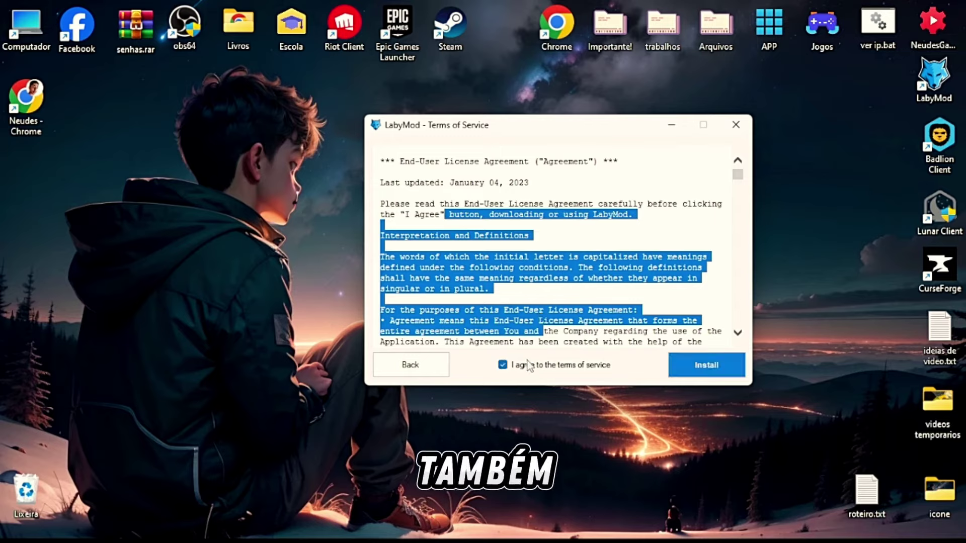
left_click(743, 375)
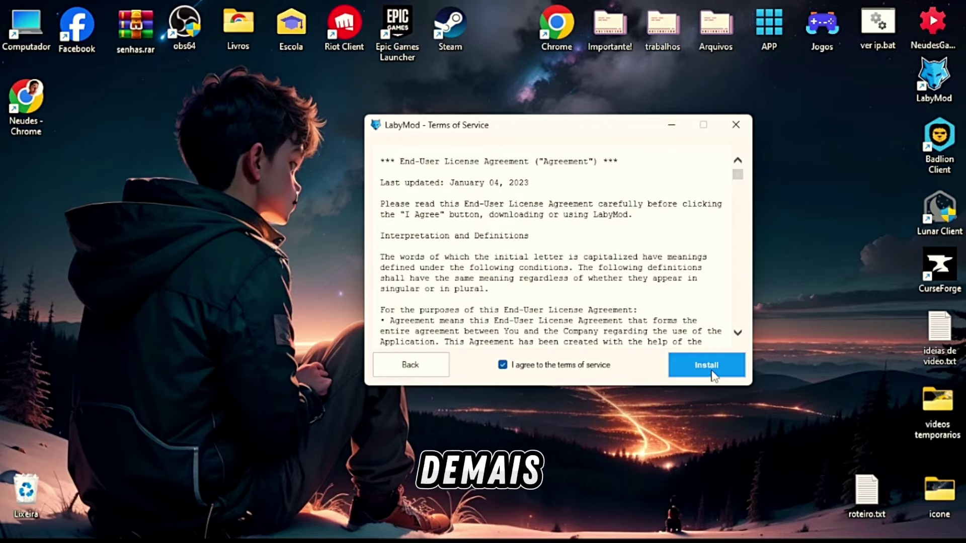
left_click(689, 363)
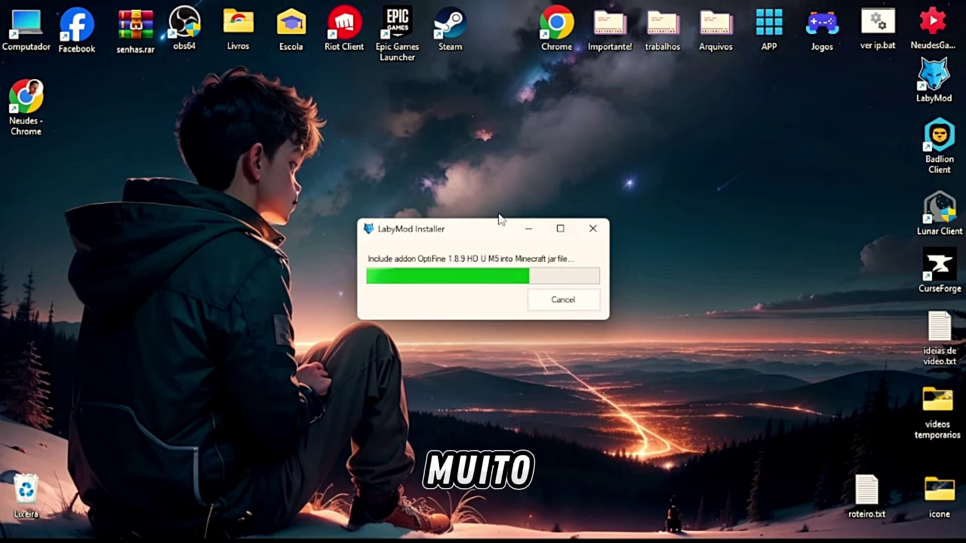
left_click_drag(502, 224, 512, 181)
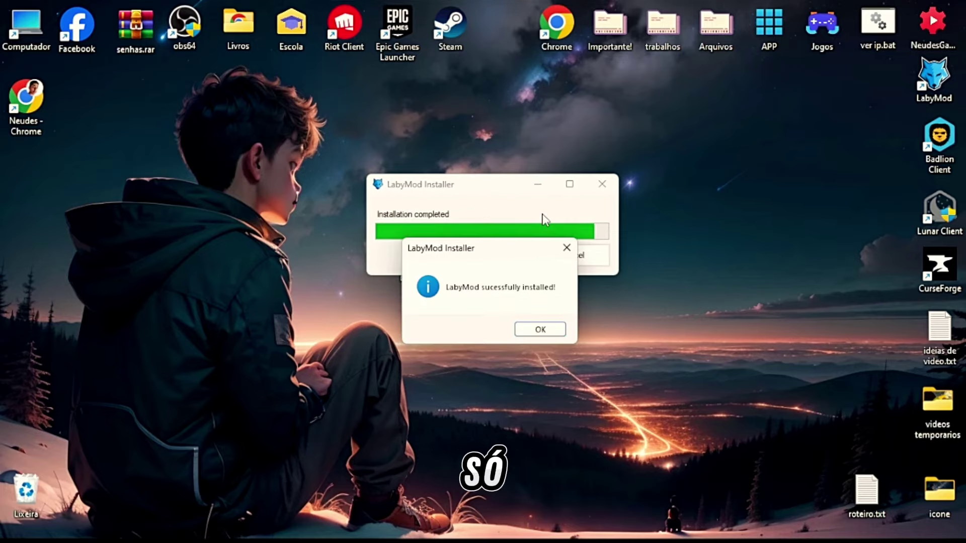
Step: Dismiss the LabyMod installation message and switch to TLauncher
left_click(543, 332)
left_click(590, 524)
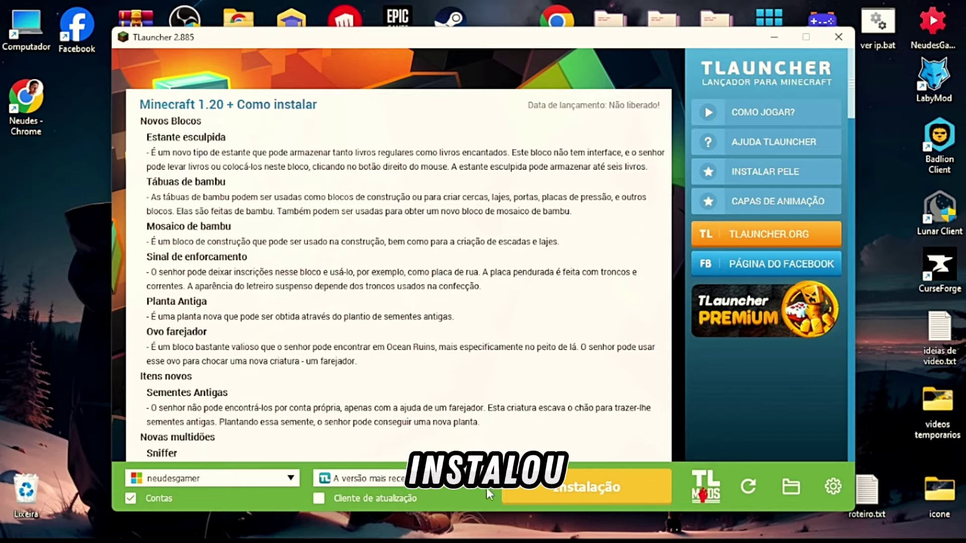
Step: Look through the newest entries in the game version list and refresh the launcher's versions
left_click(458, 478)
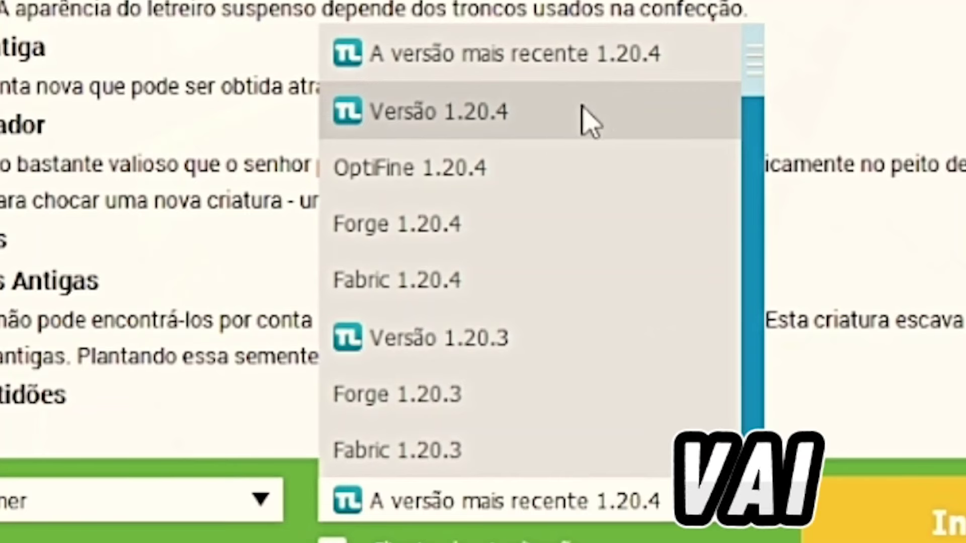
scroll(408, 342, "down", 1)
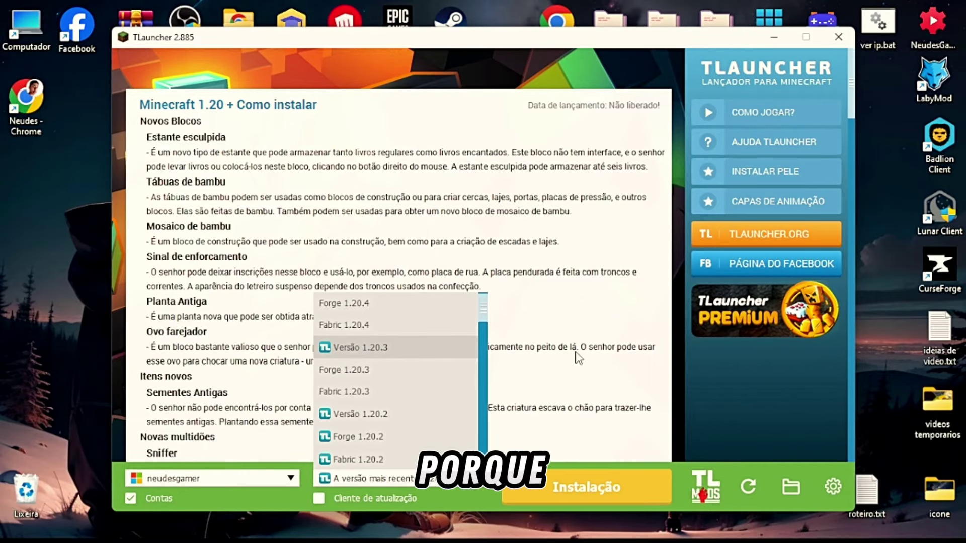
key("Up")
key("Up")
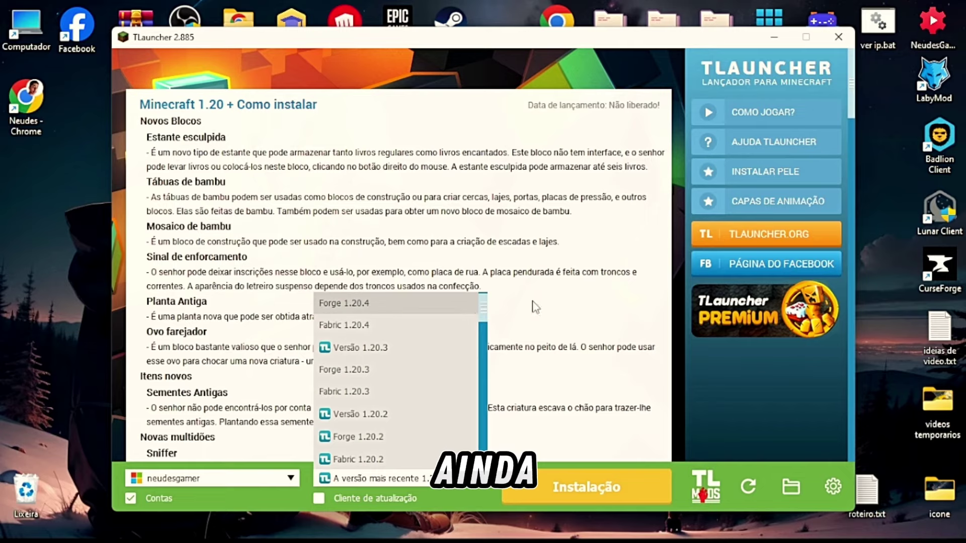
left_click(759, 478)
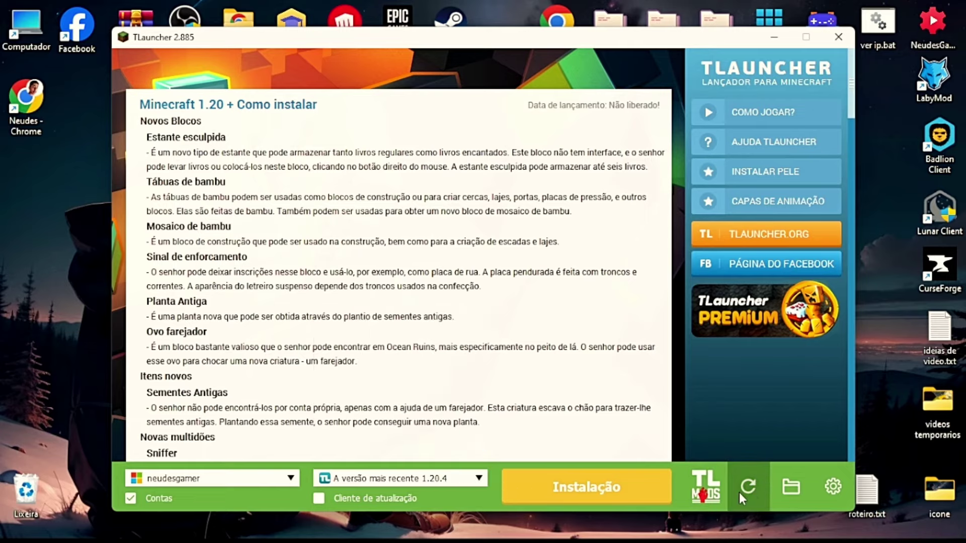
Step: Find the 1.8.9 entries in the game version list and select Versão LabyMod-3-1.8.9
left_click(363, 481)
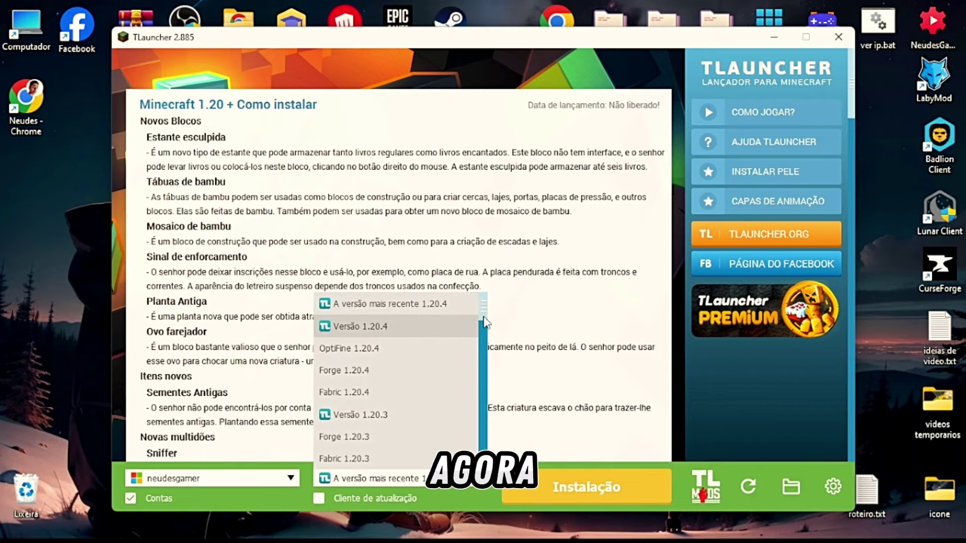
scroll(486, 323, "down", 8)
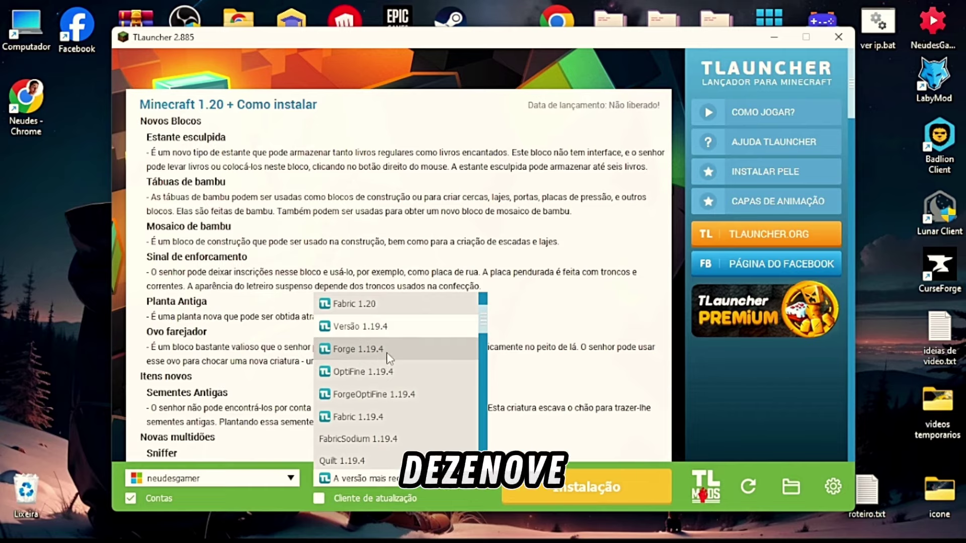
left_click_drag(487, 327, 475, 385)
scroll(382, 394, "down", 12)
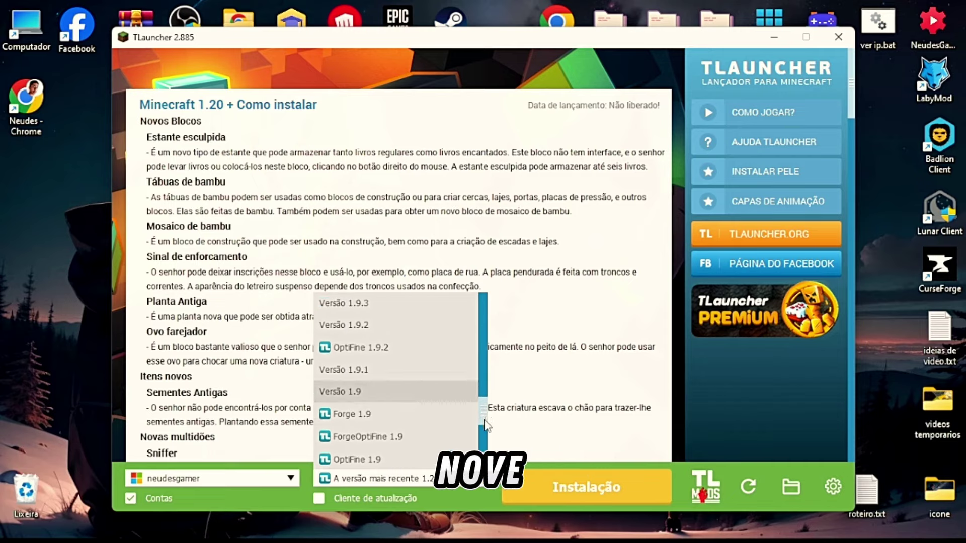
scroll(485, 425, "down", 3)
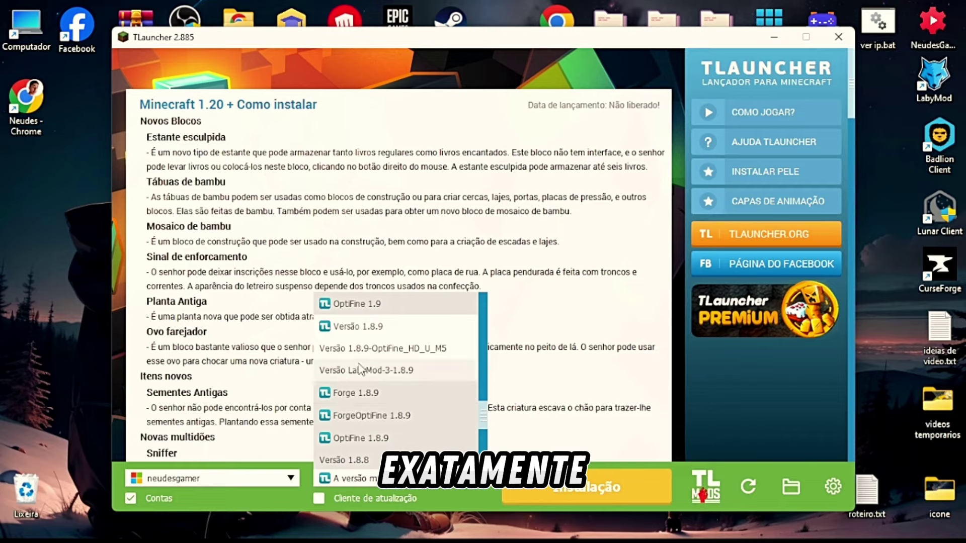
left_click(387, 371)
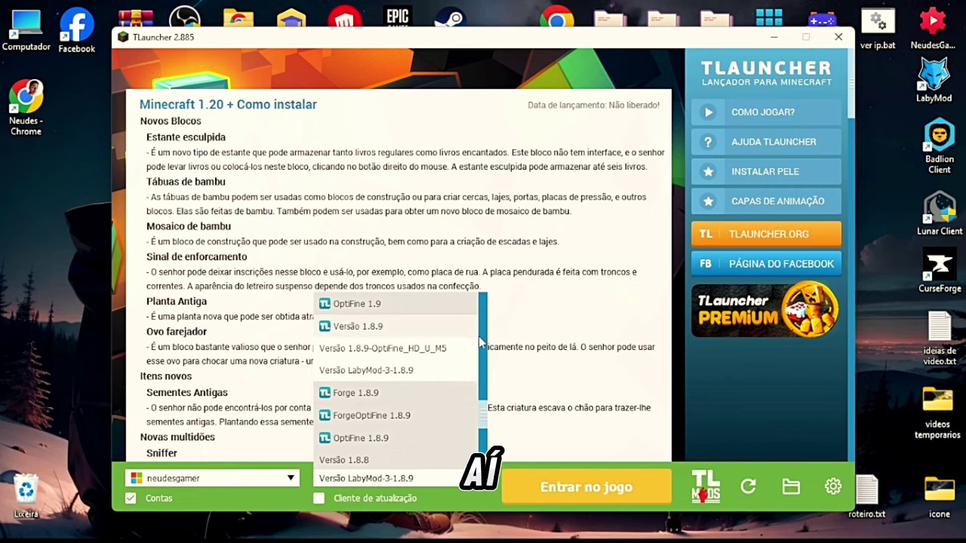